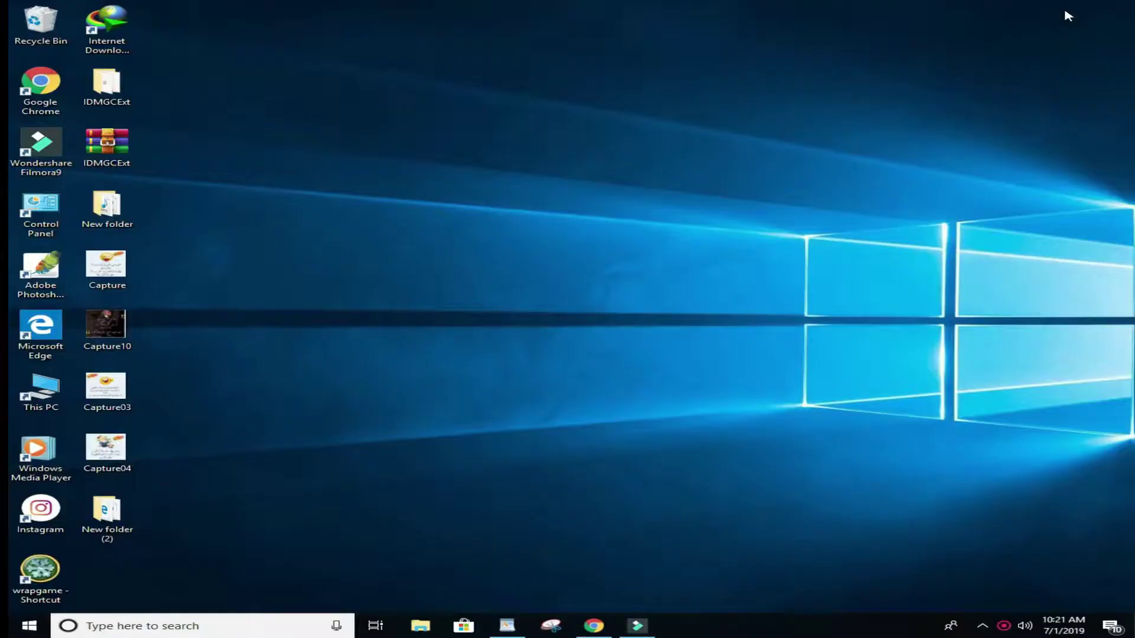
Post a 'hi' comment on the BIRDS PLANET group post and dismiss the Action Blocked notice.
click(593, 626)
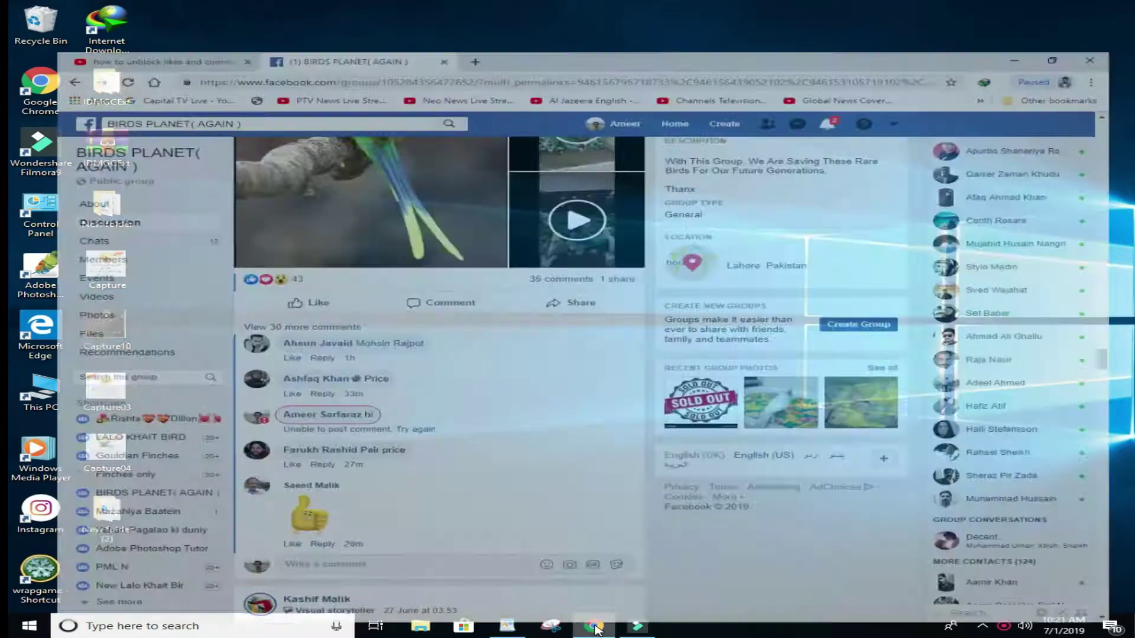
scroll(367, 302, down, 2)
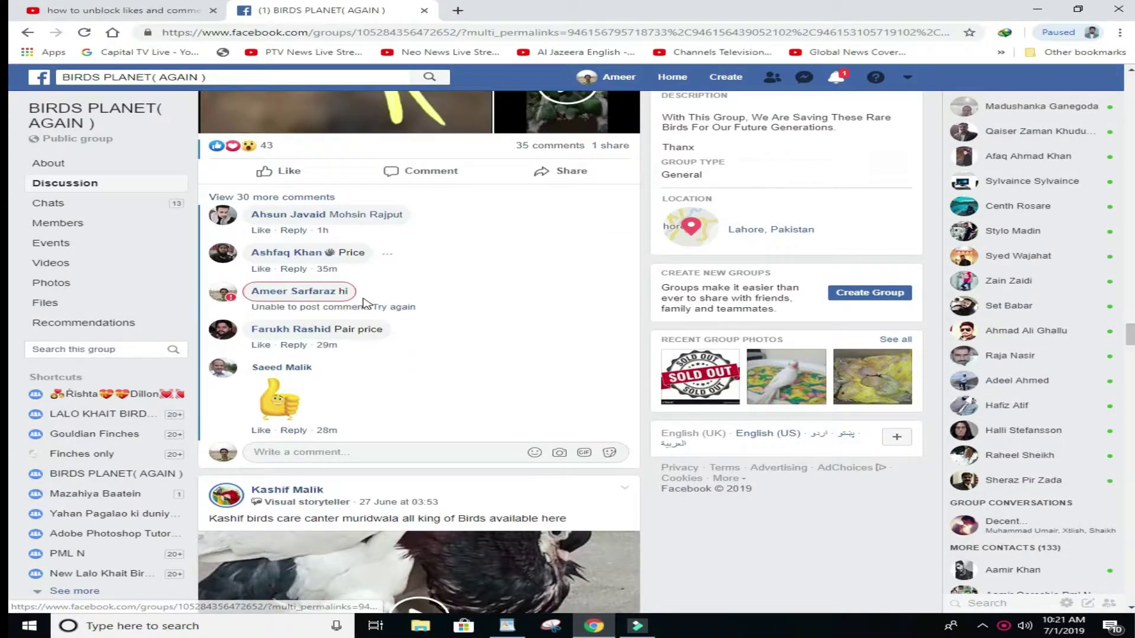
scroll(366, 302, up, 1)
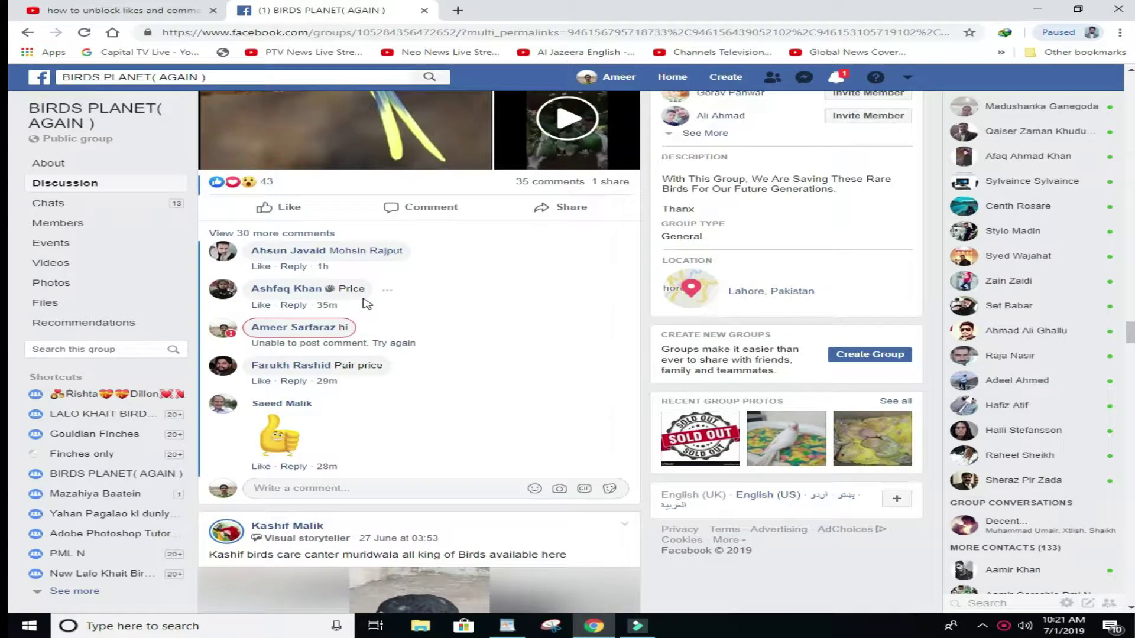
click(361, 484)
text(hi)
key(Return)
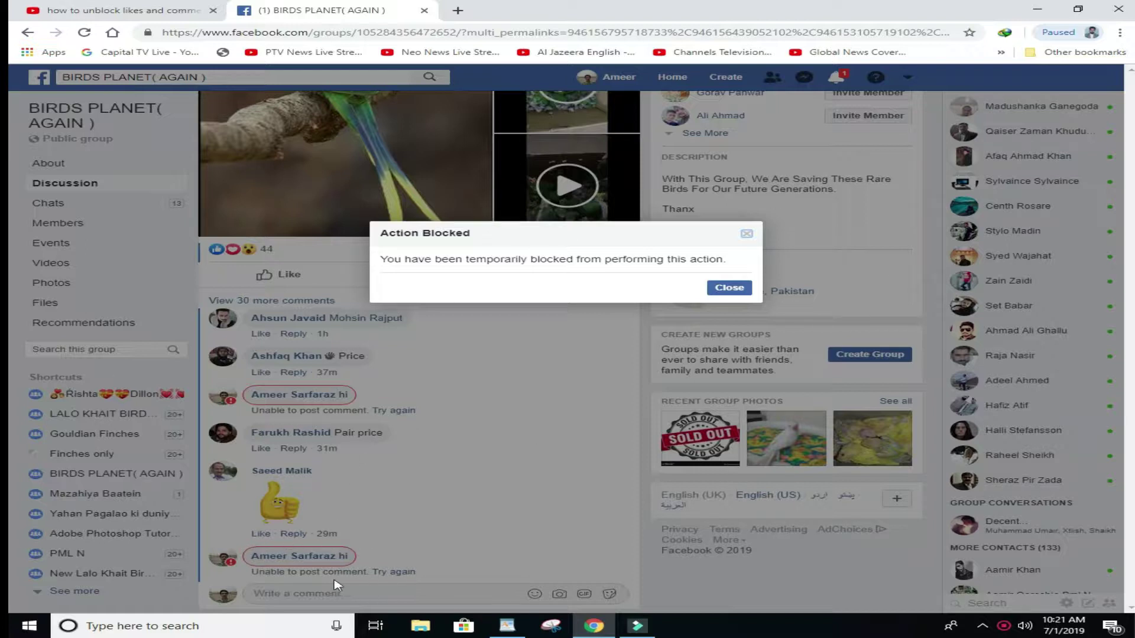
click(373, 595)
Post a 'hello' comment on the same post and dismiss the Action Blocked notice.
click(372, 593)
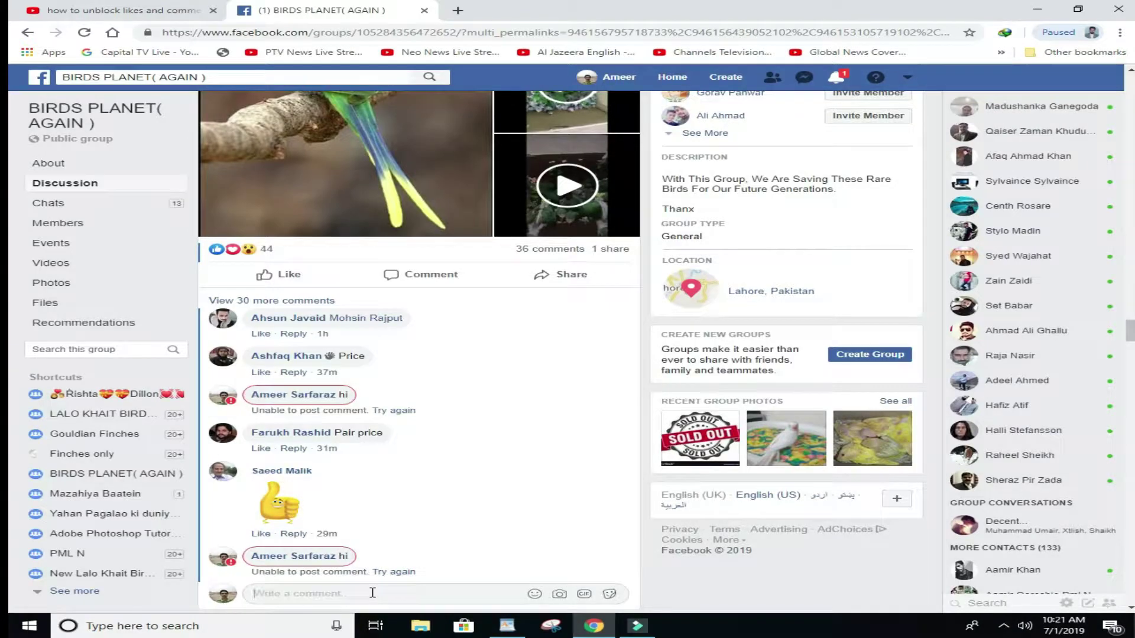
text(hello)
key(Return)
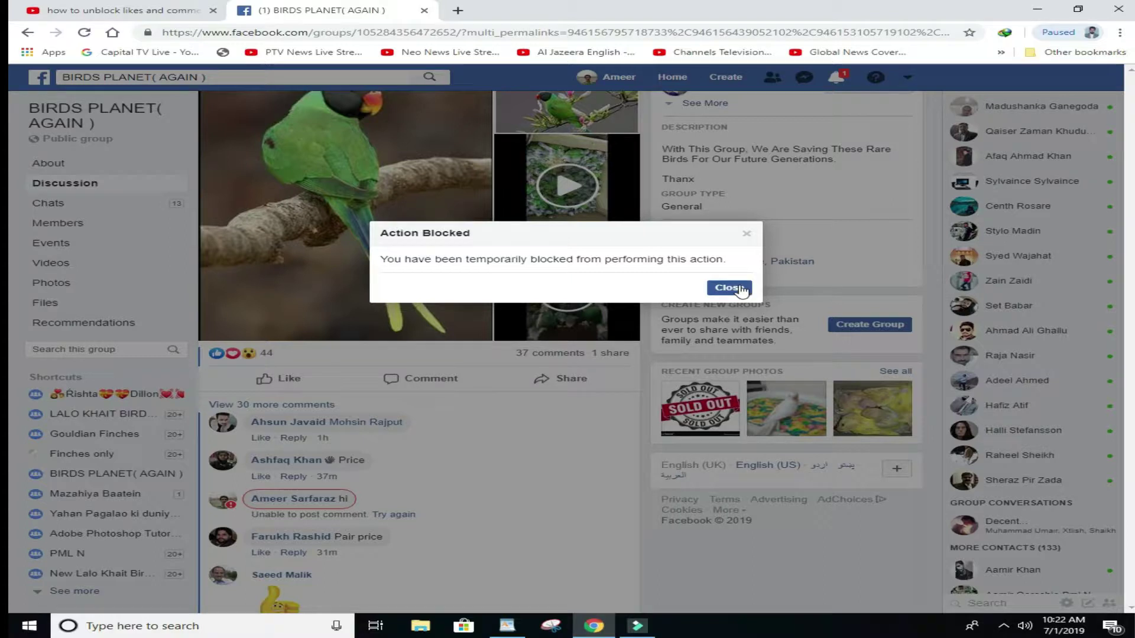
click(729, 288)
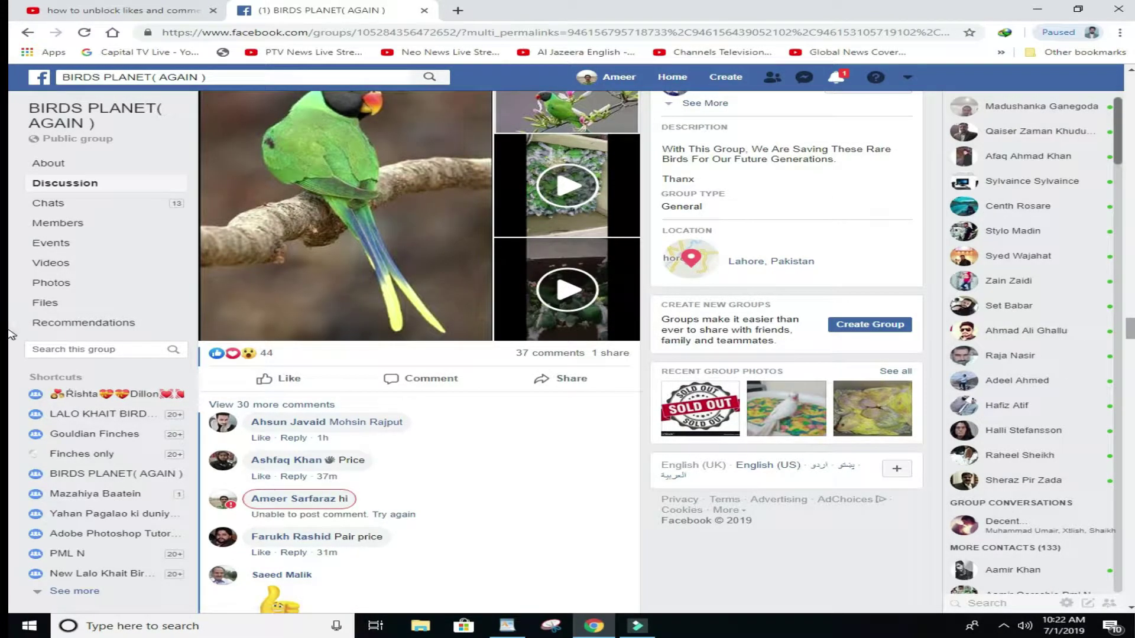
scroll(11, 344, down, 1)
scroll(11, 344, down, 2)
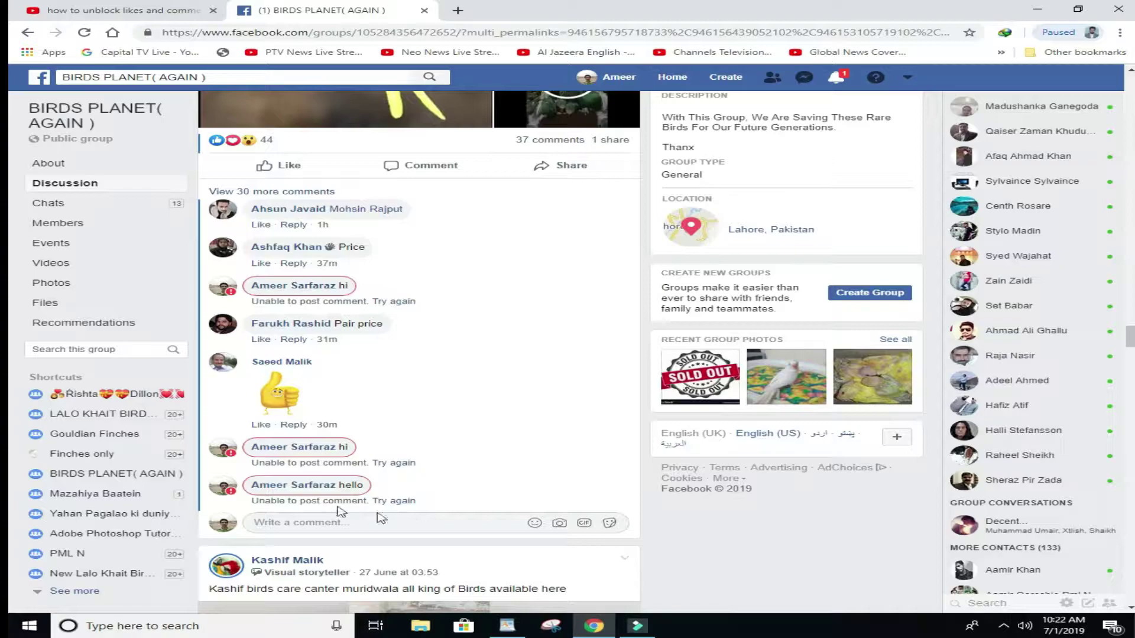
Finish and post the 'hello sir' comment, then close the Action Blocked notice.
click(643, 627)
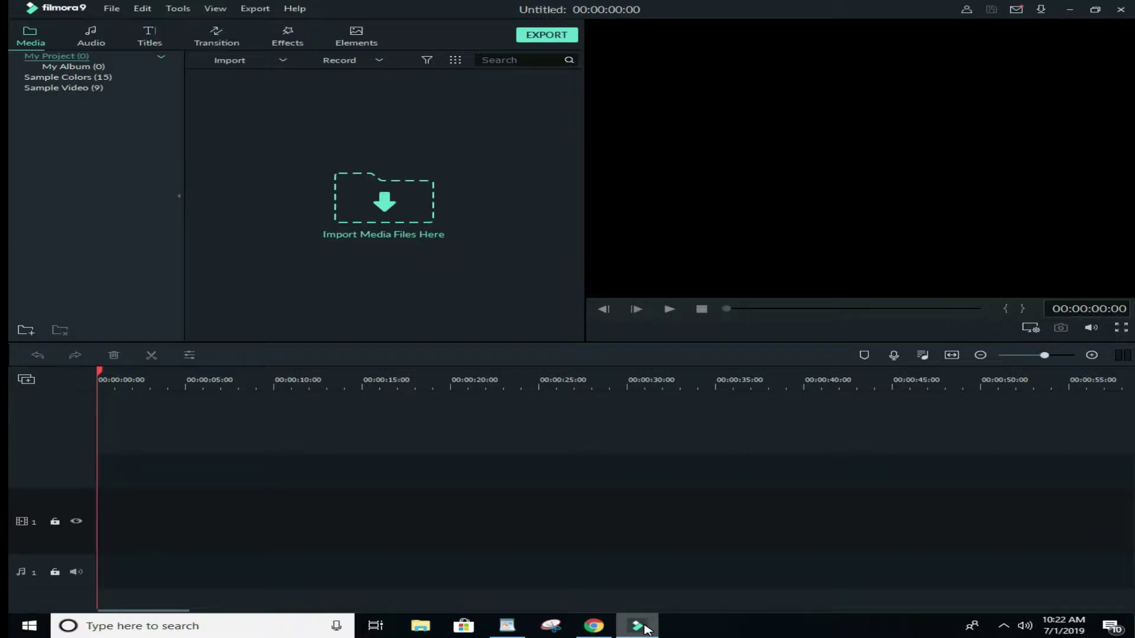
click(647, 629)
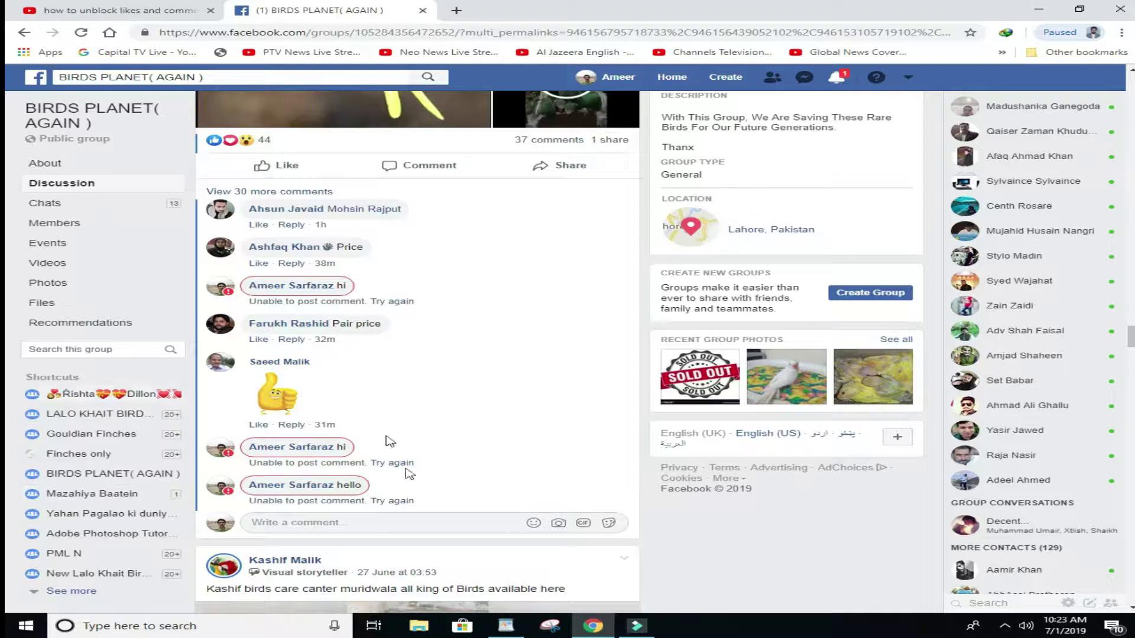
click(343, 523)
text(o)
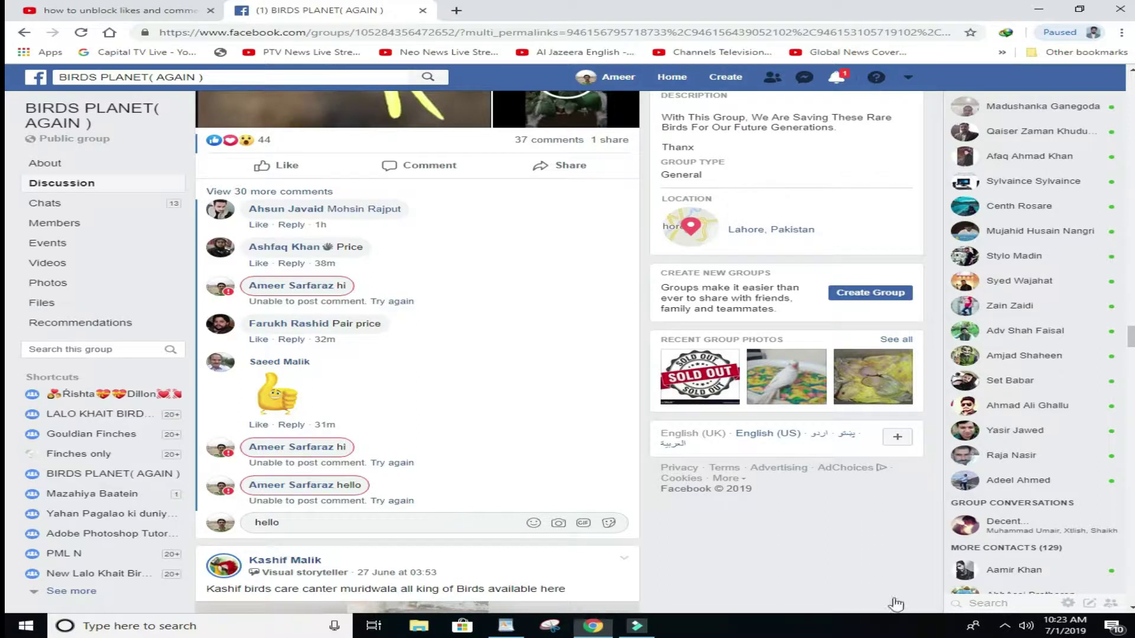
click(637, 627)
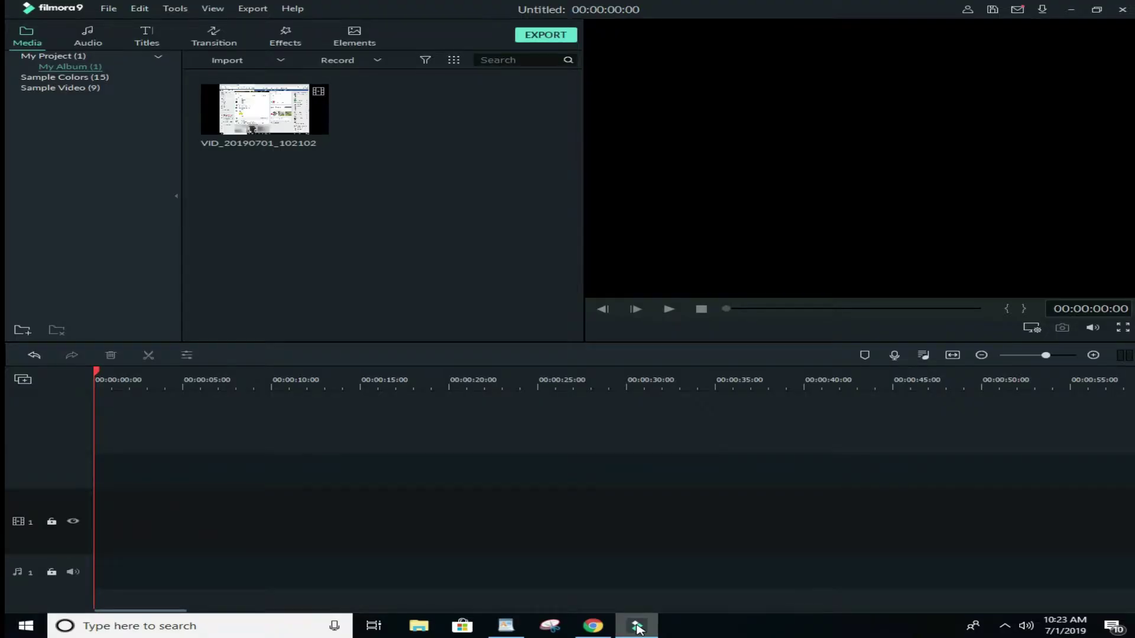
click(637, 628)
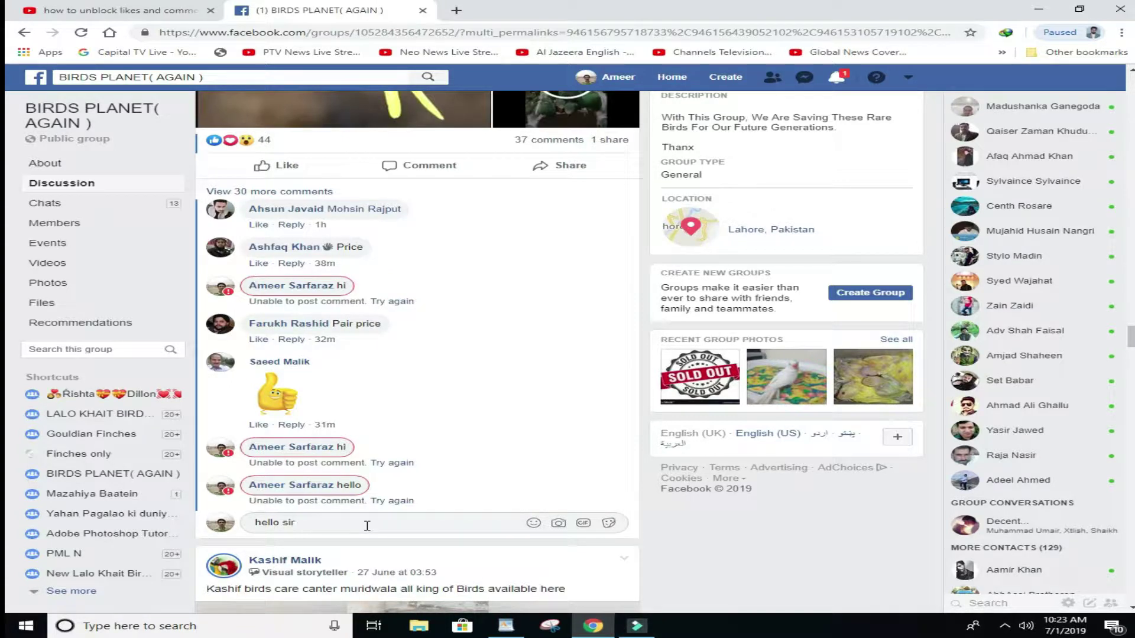
key(Return)
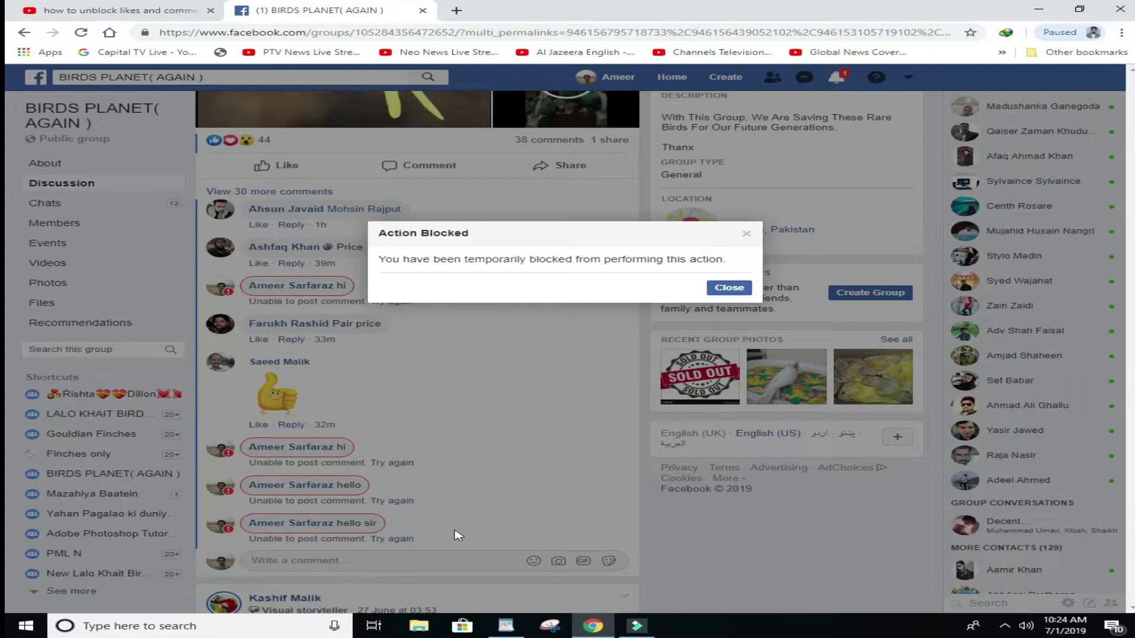
click(728, 288)
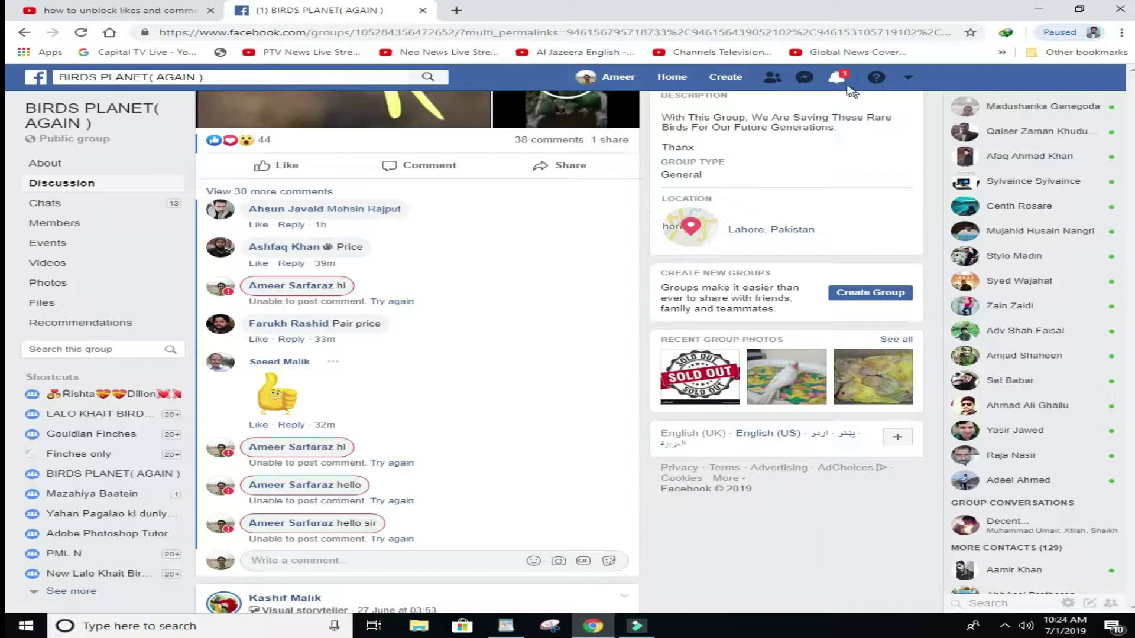
Open the restriction notification into Support Inbox and start an appeal.
click(845, 87)
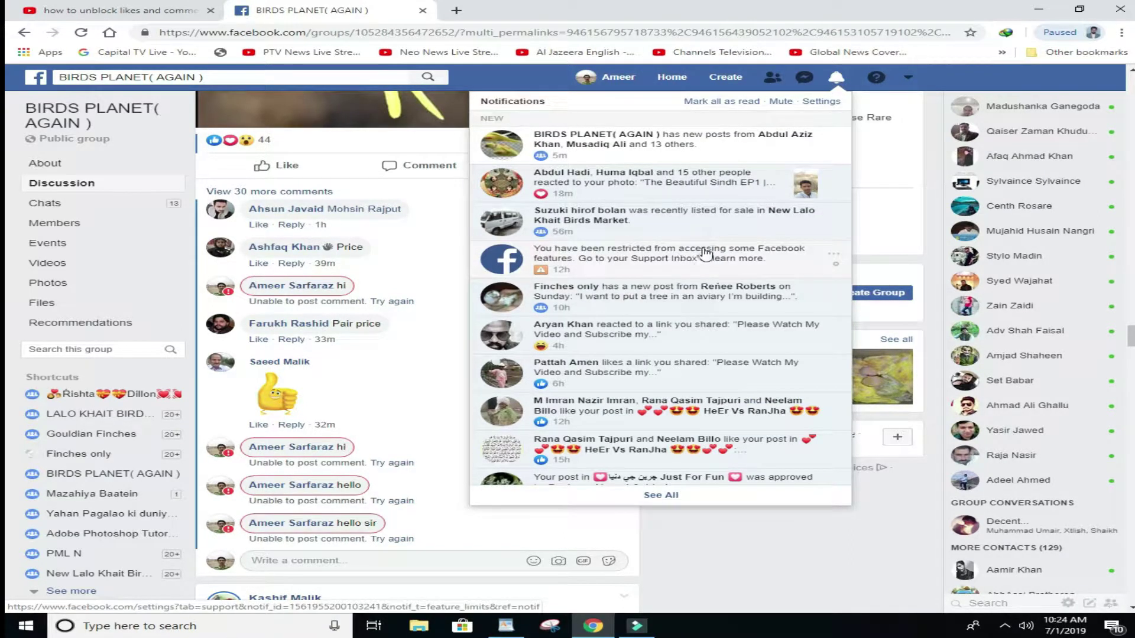
click(622, 255)
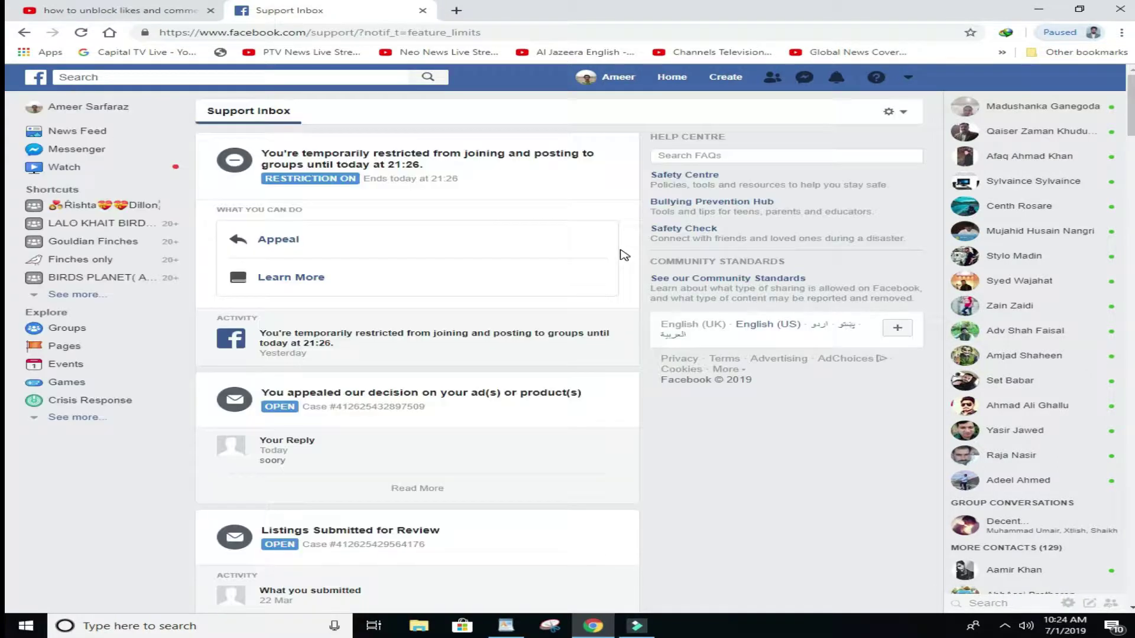
click(273, 242)
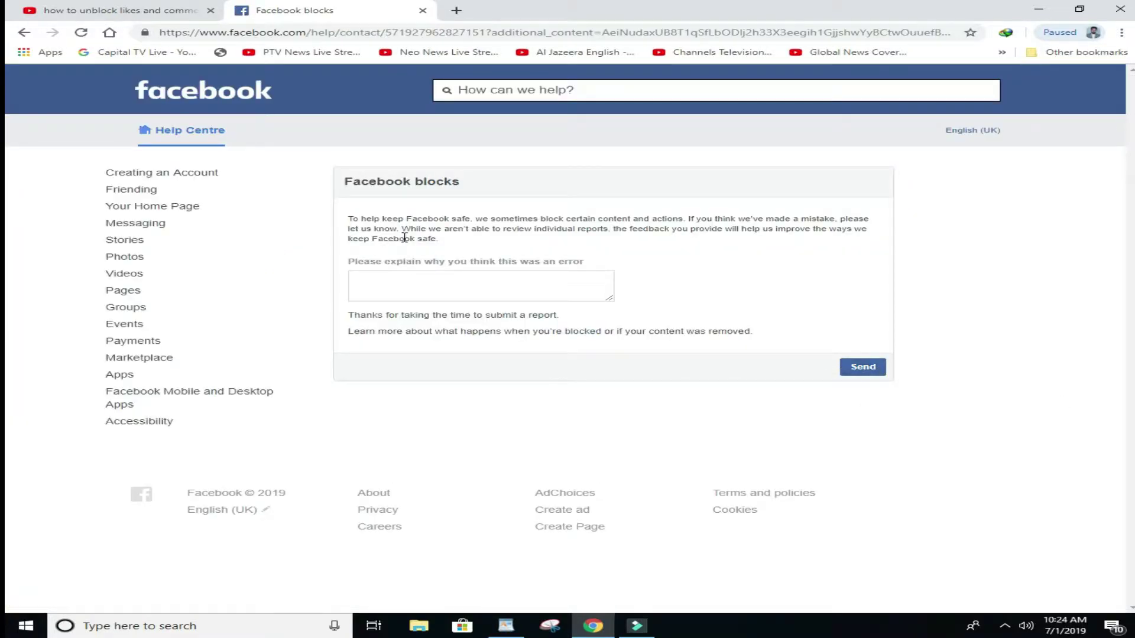
Copy the appeal letter from the 'face book problem' WordPad document, then minimize WordPad.
click(503, 628)
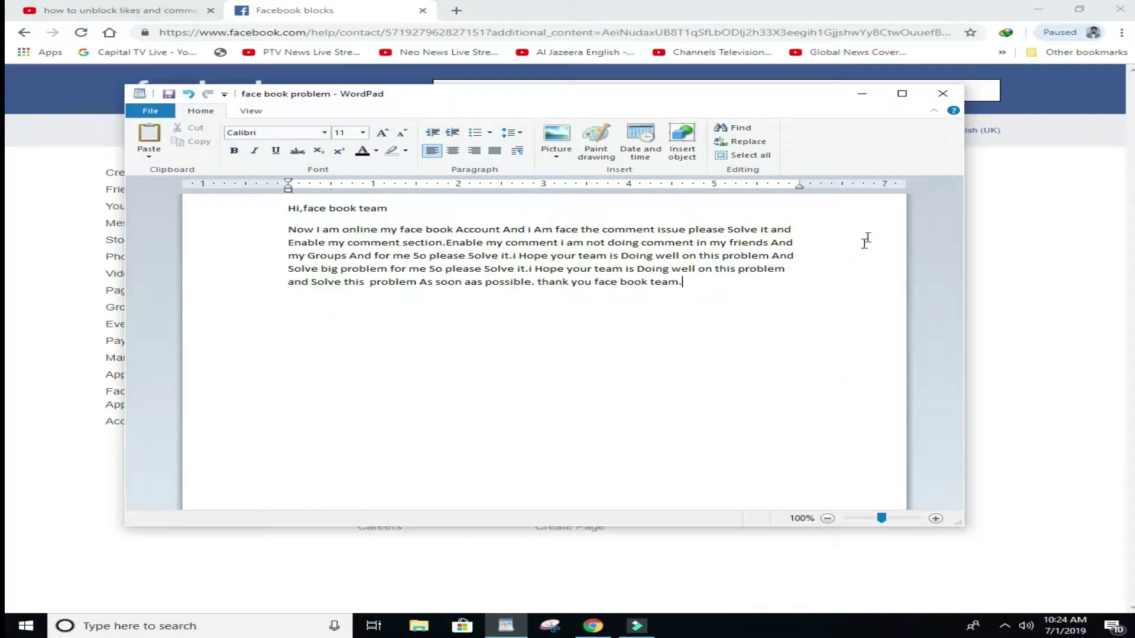
key(ctrl+a)
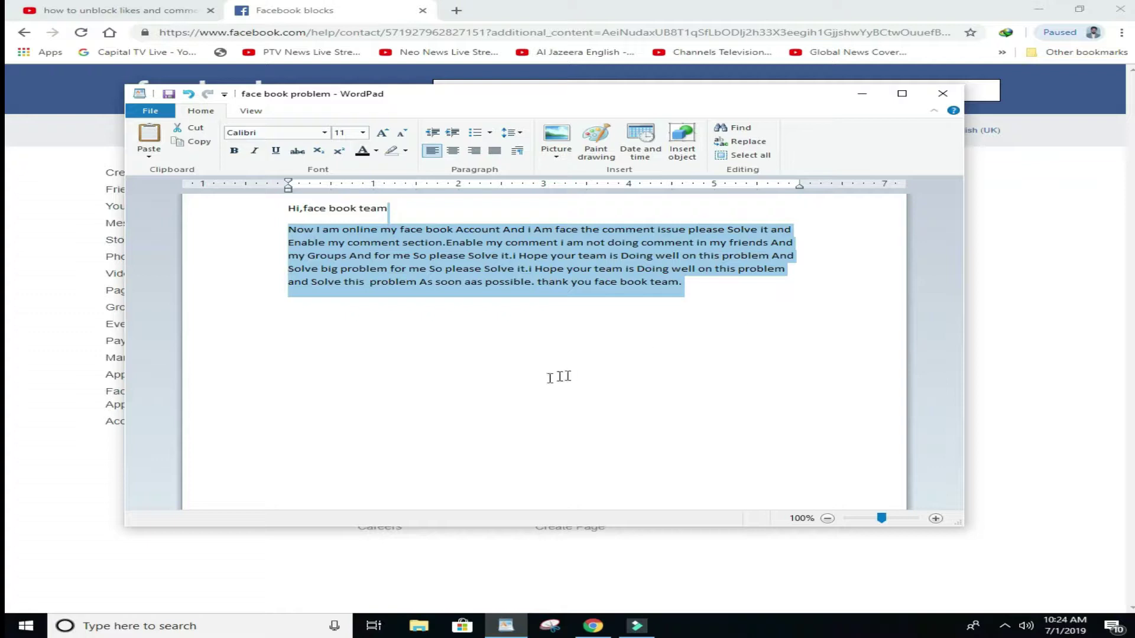
drag(231, 207, 239, 298)
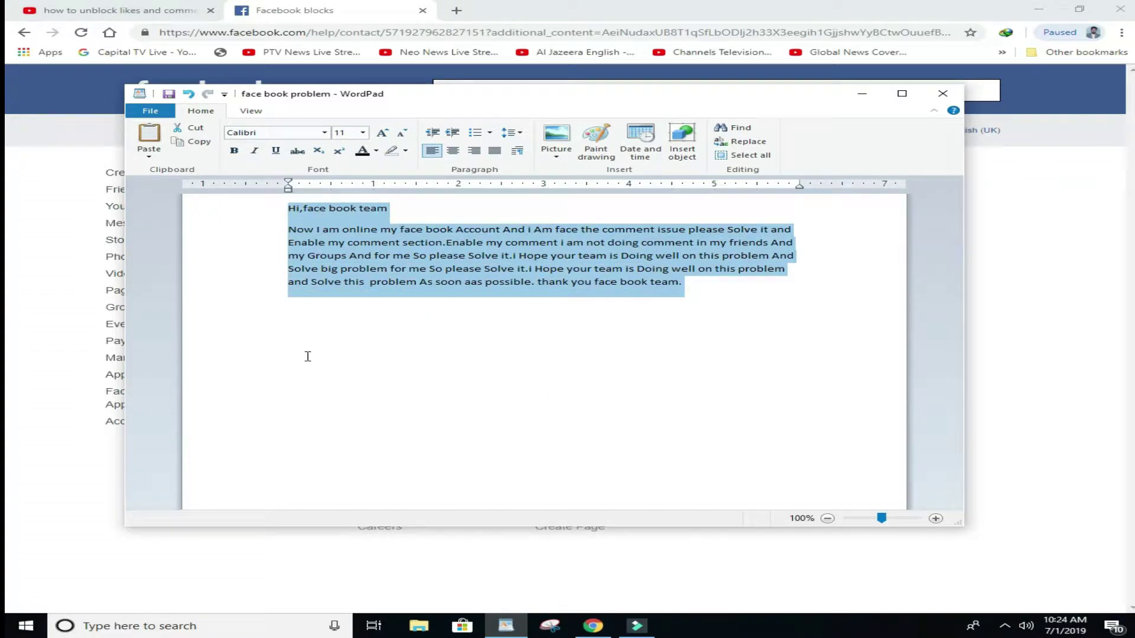
right_click(395, 260)
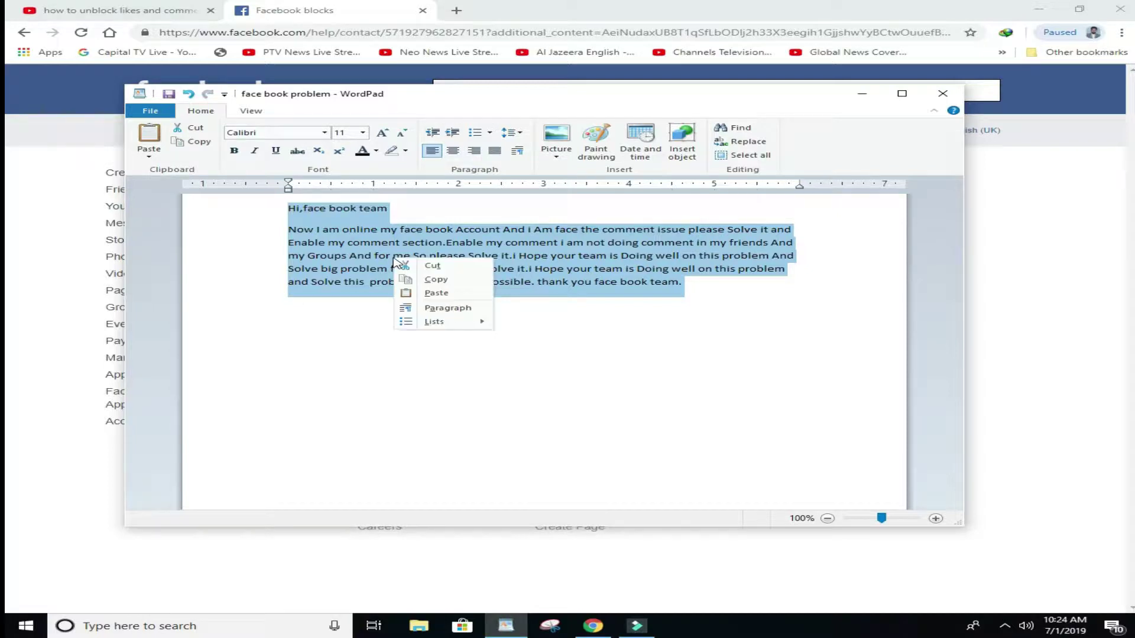
click(476, 283)
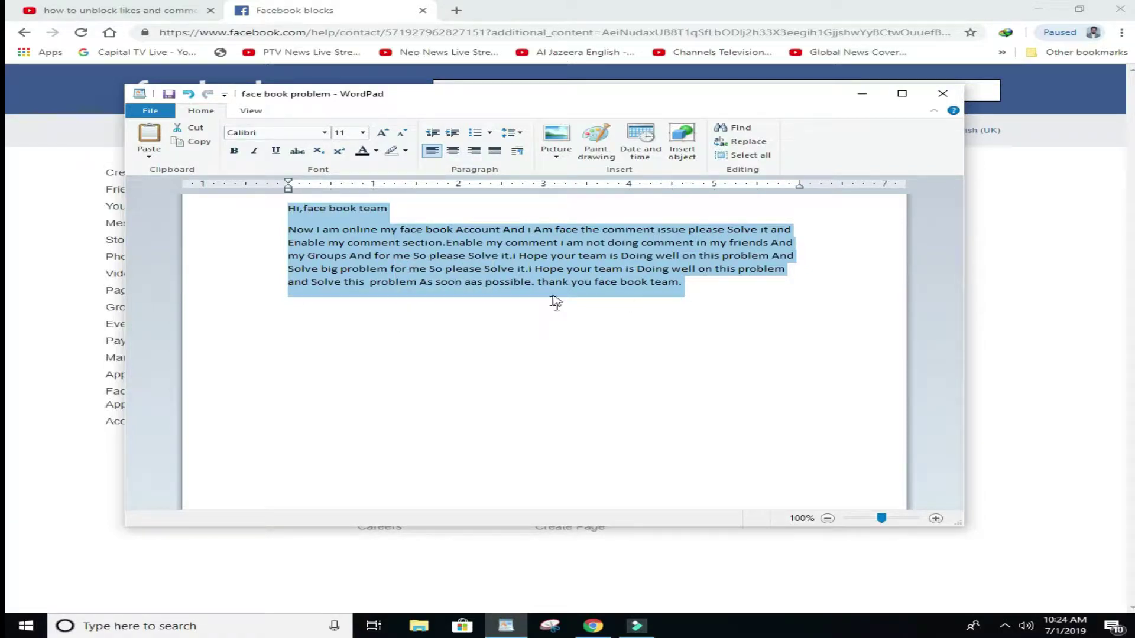
click(861, 93)
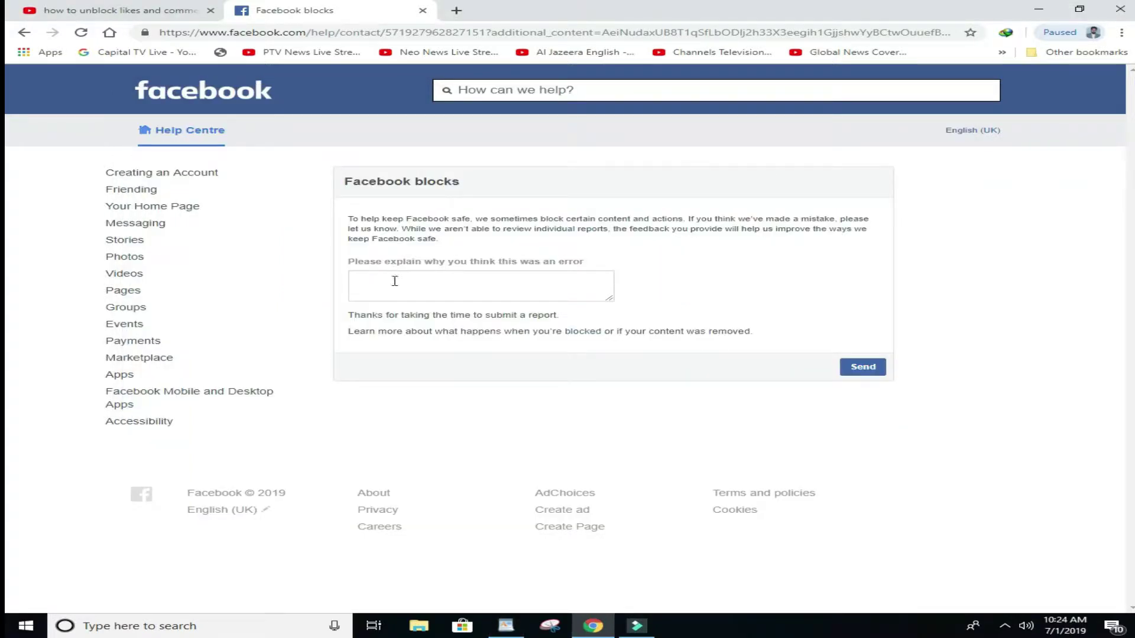
Paste the appeal letter into the explanation box, send it, and acknowledge the thank-you message.
right_click(393, 282)
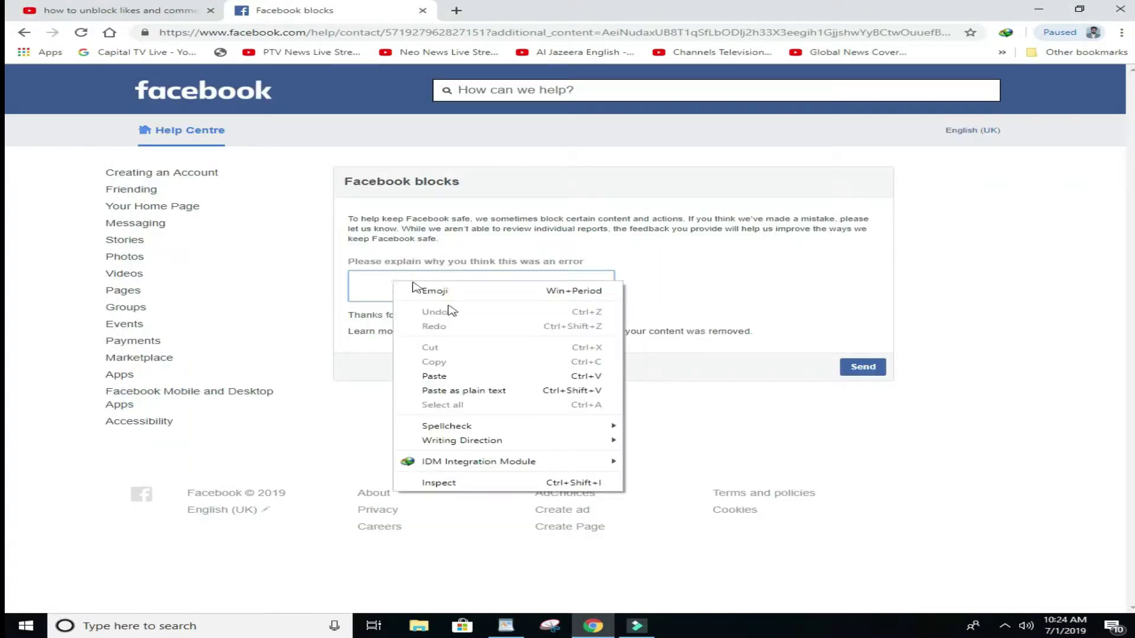
click(483, 377)
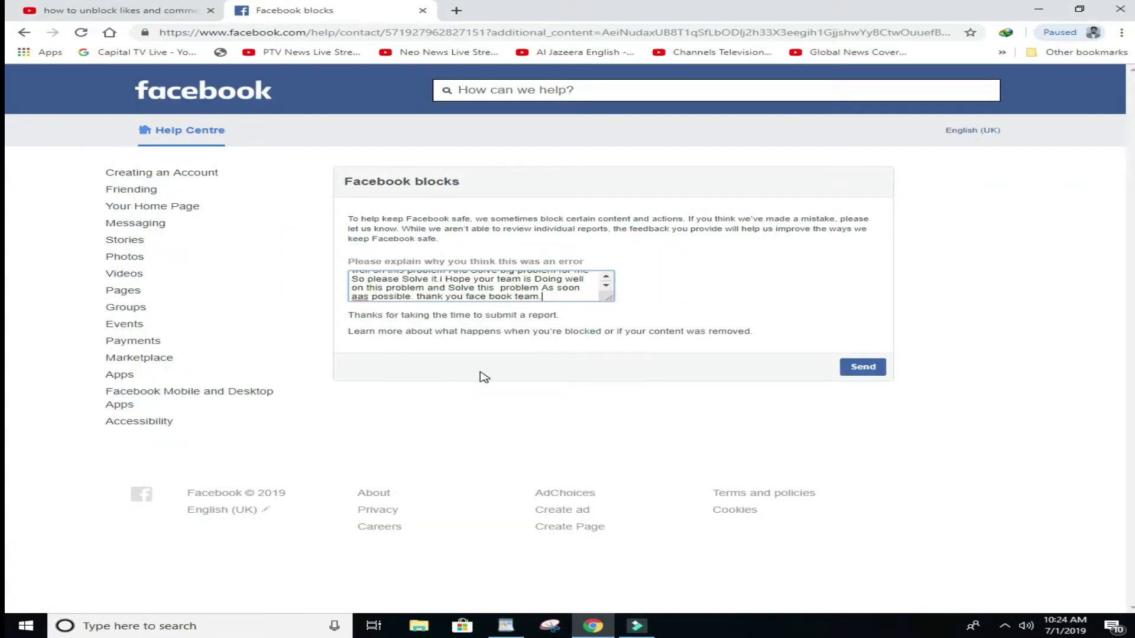
click(864, 369)
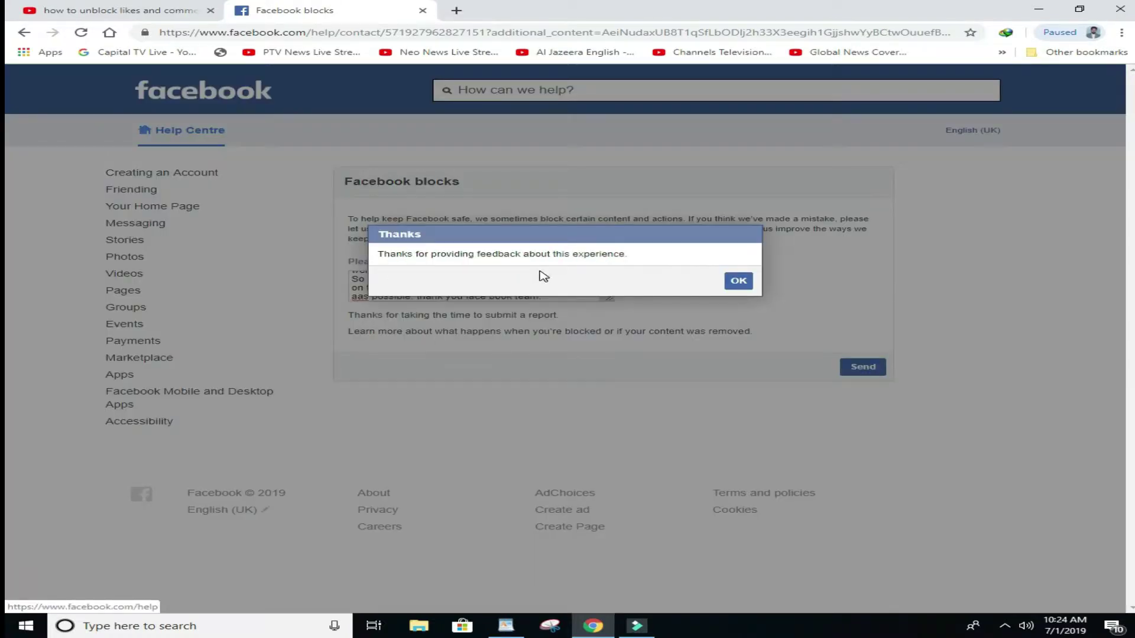
click(738, 282)
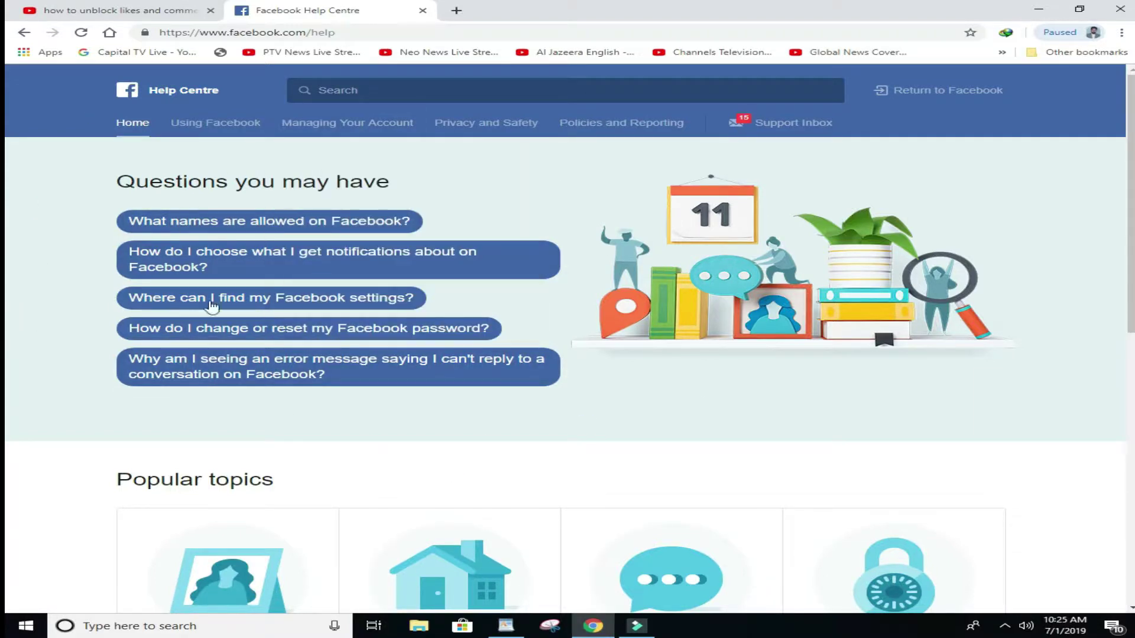
Go from the Help Centre to the Support Inbox listing the group-posting restriction and appeals.
scroll(920, 451, down, 4)
scroll(920, 451, up, 4)
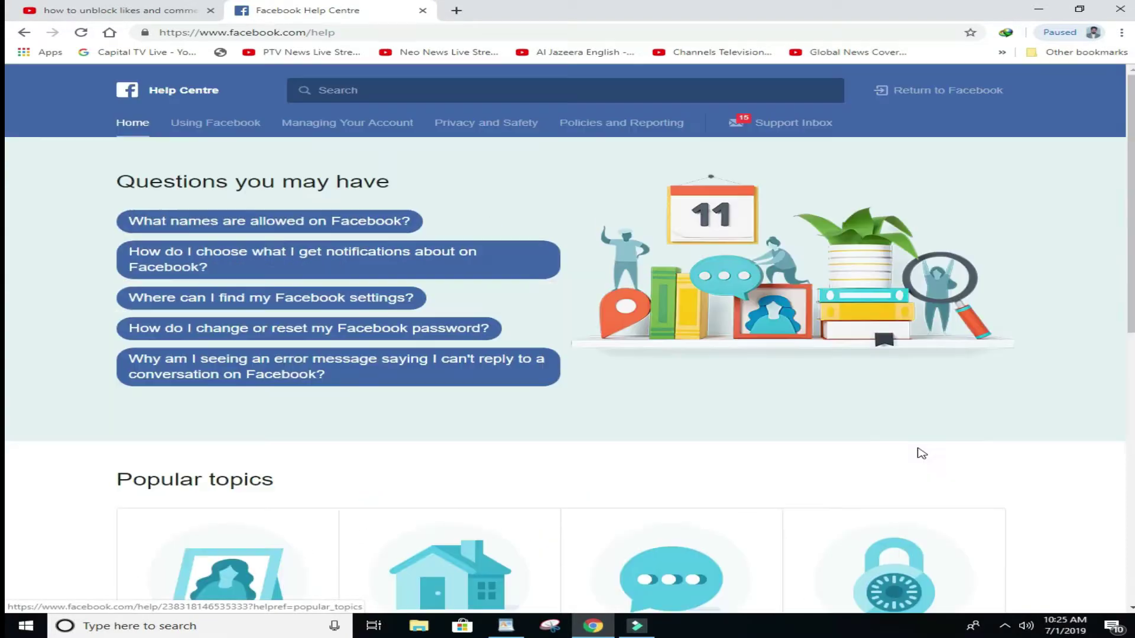
click(748, 124)
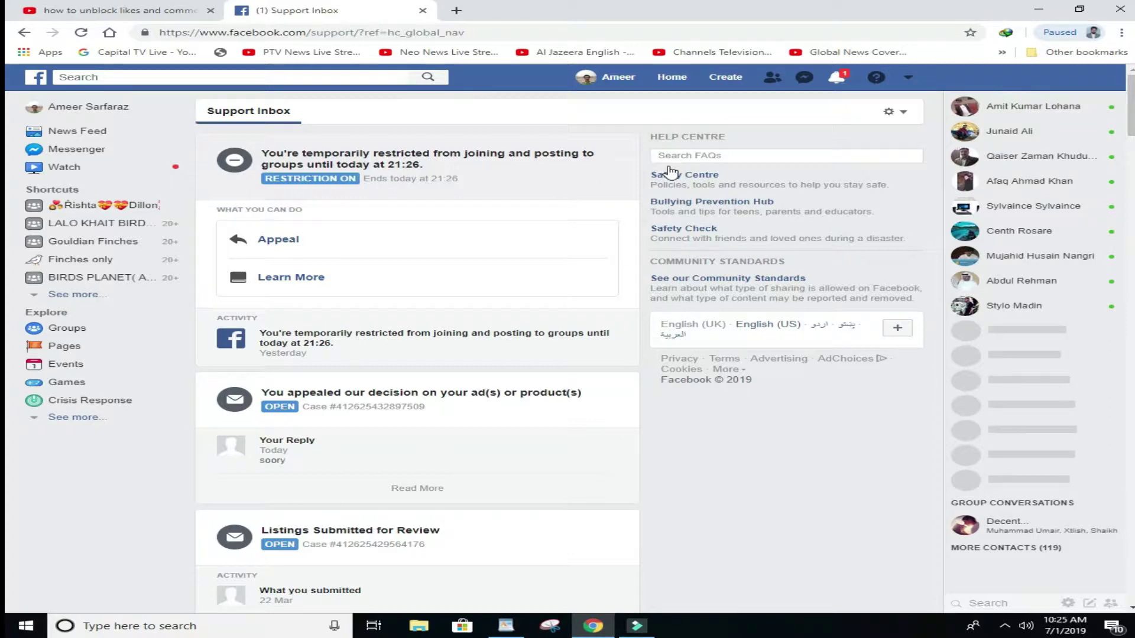
Paste the appeal letter as a reply on the ad-decision appeal case and send it.
scroll(403, 331, down, 5)
scroll(413, 355, down, 5)
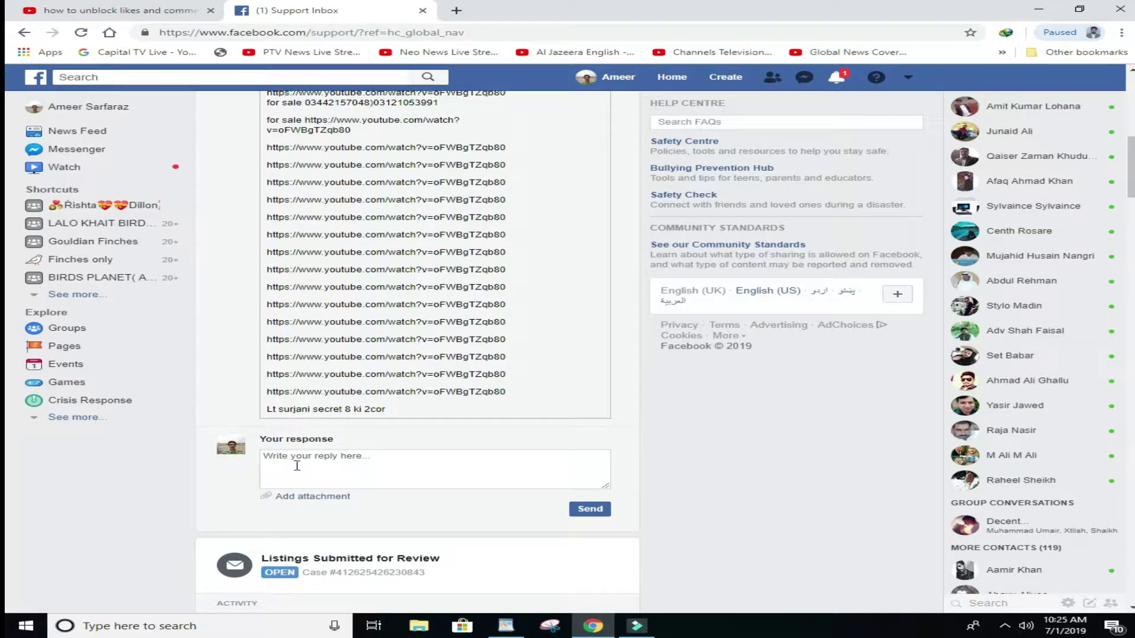
right_click(356, 463)
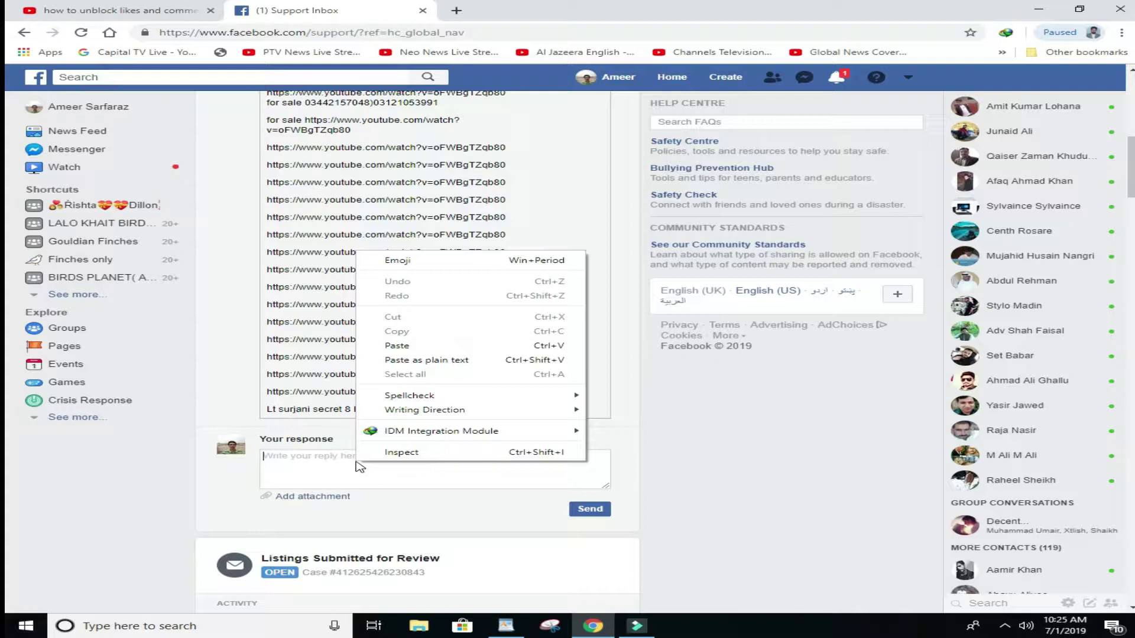
click(398, 348)
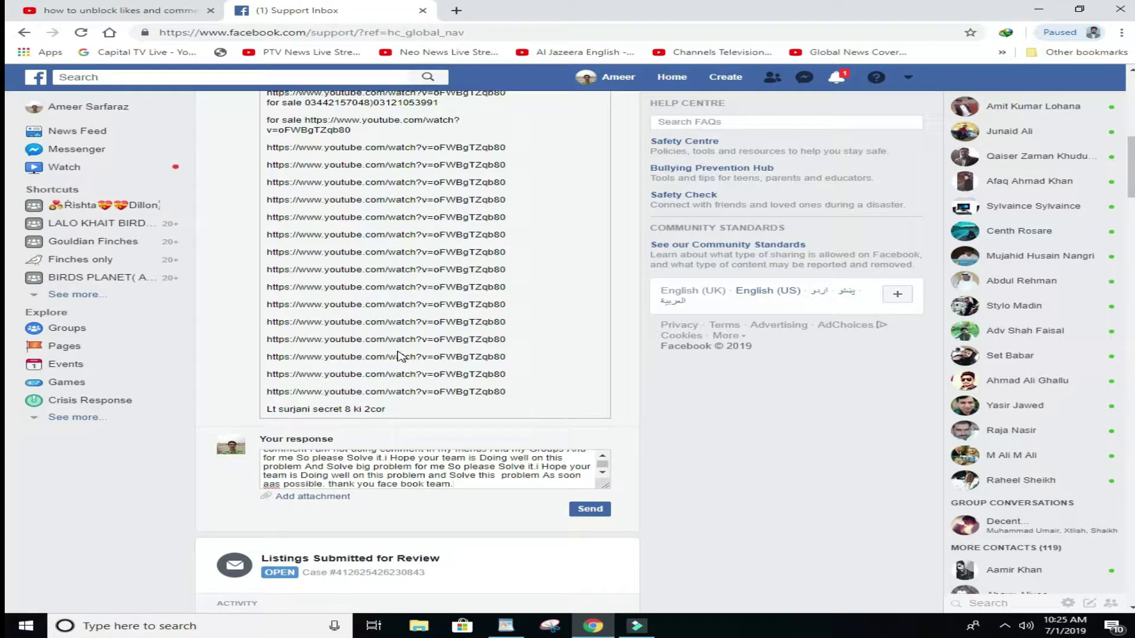
click(581, 512)
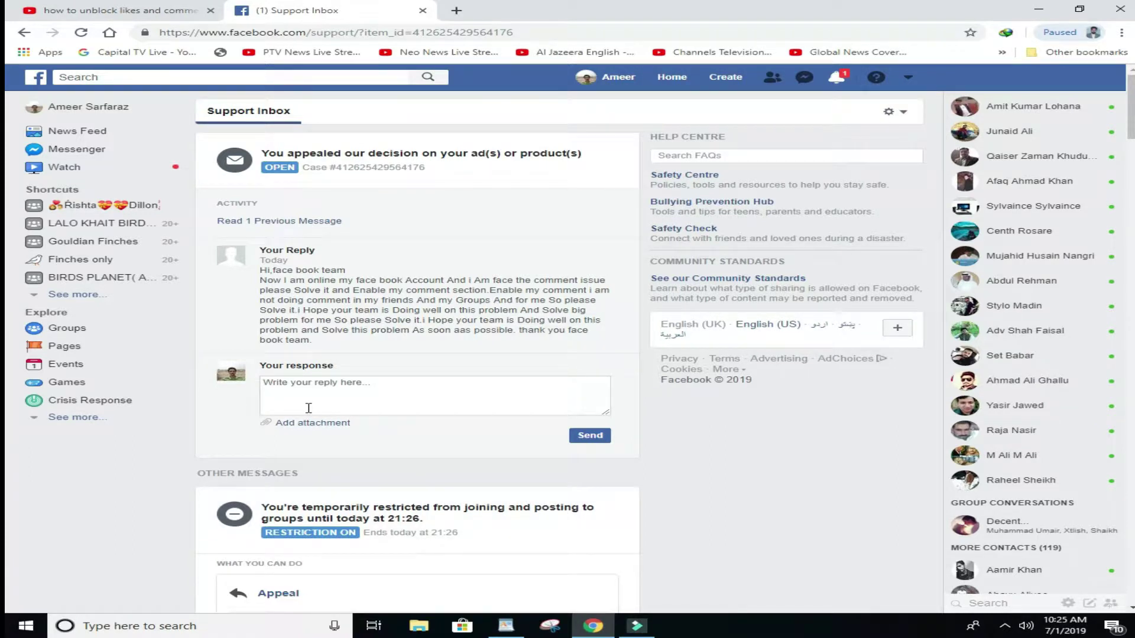
Cancel adding an attachment, then open the Facebook home page in a new tab.
click(333, 427)
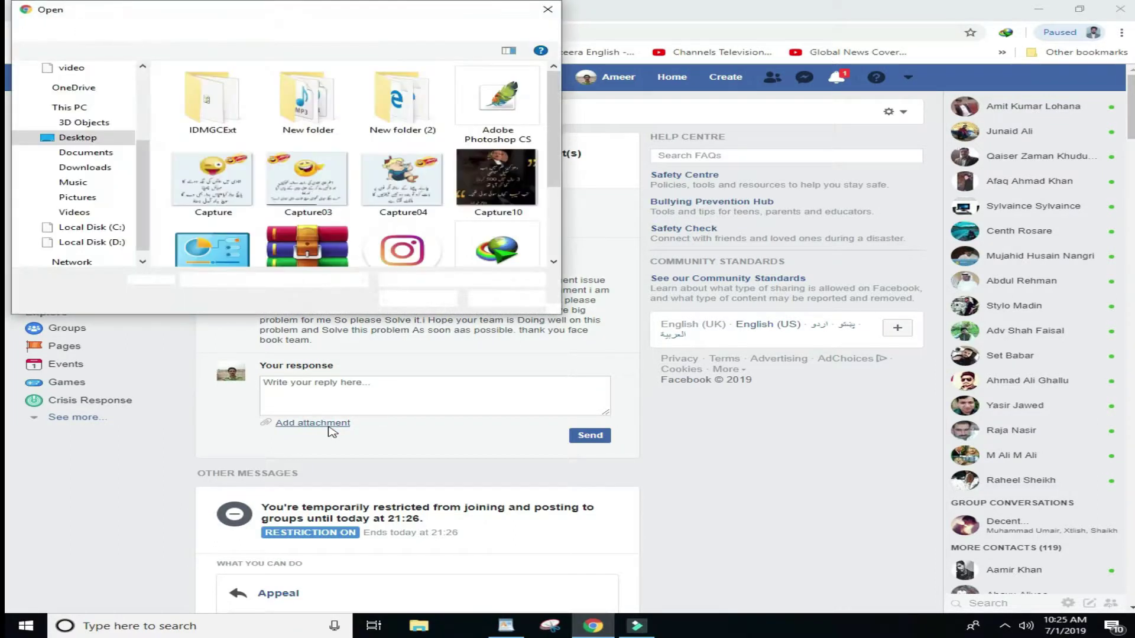
click(507, 302)
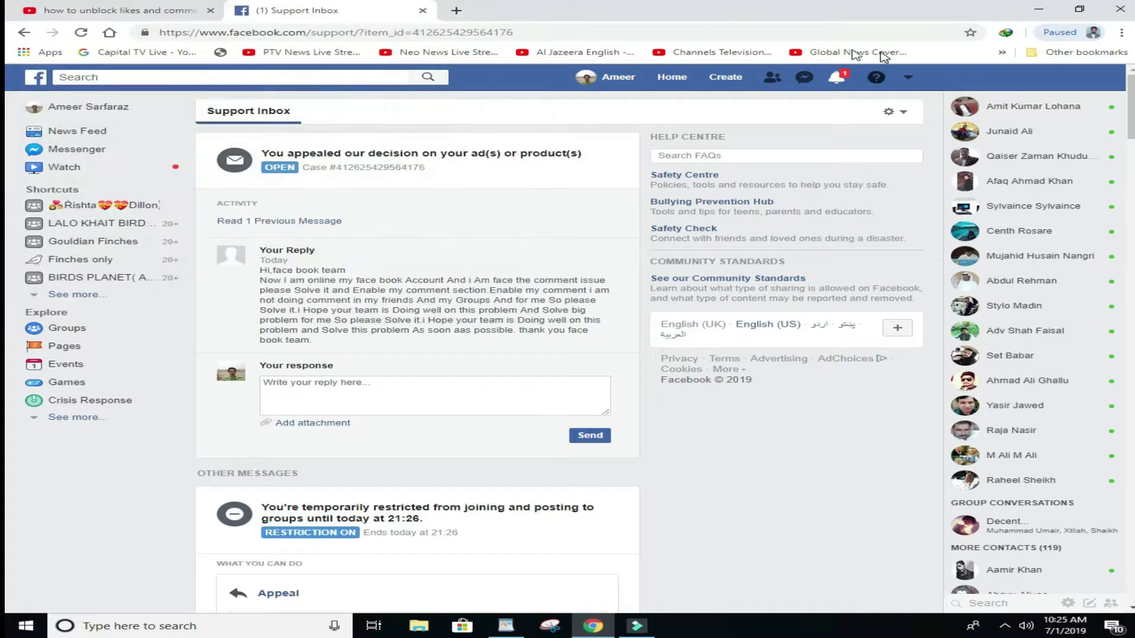
right_click(672, 79)
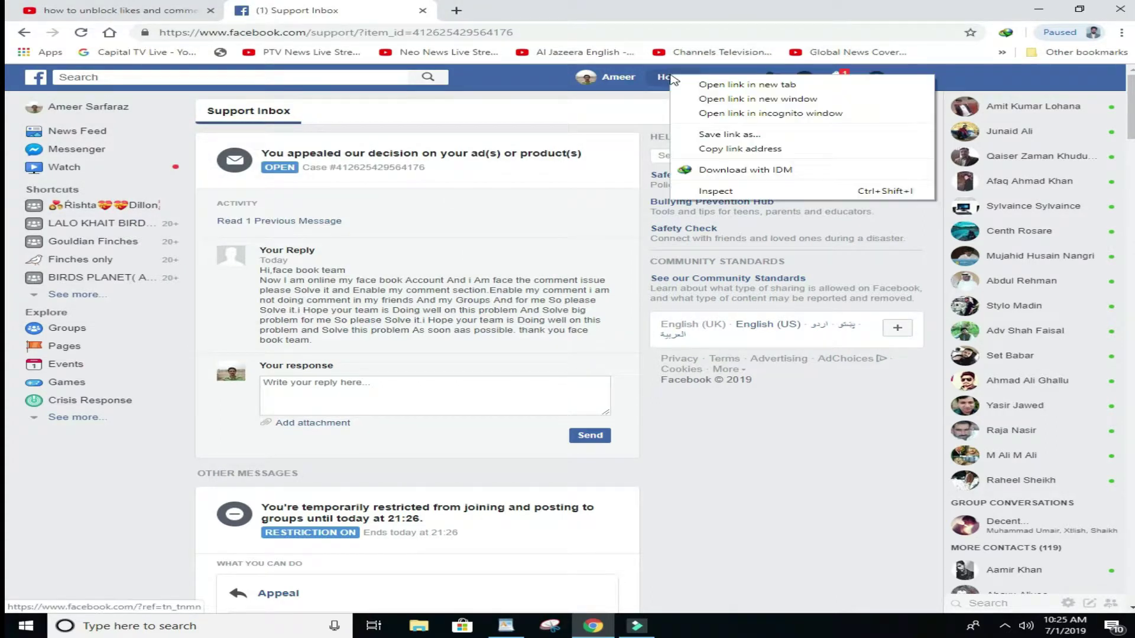
click(703, 87)
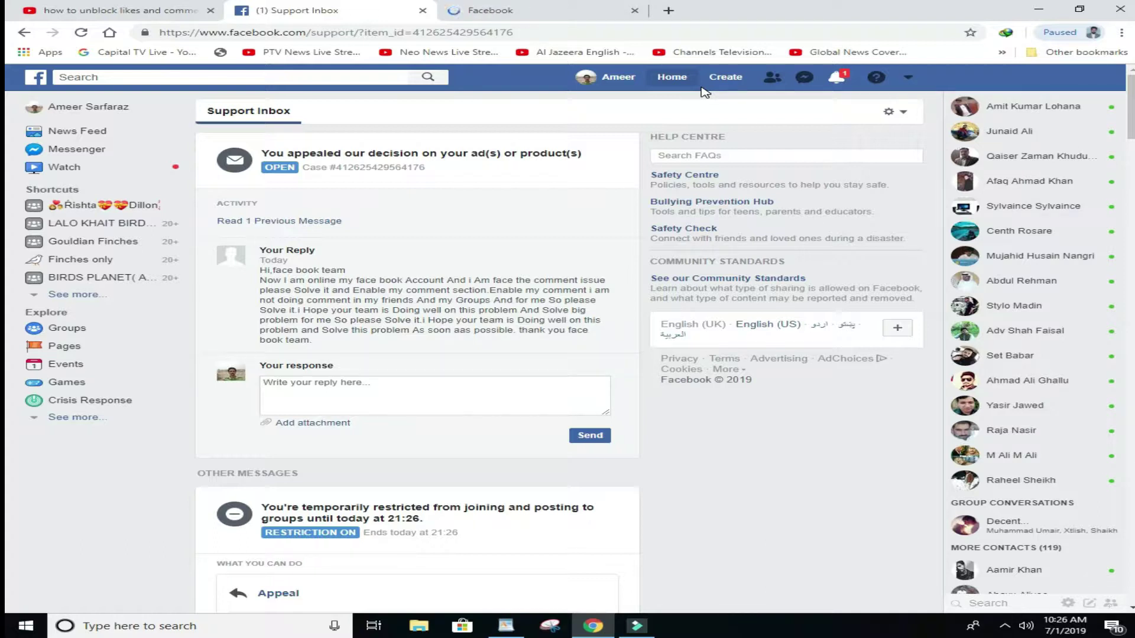
In the new home tab, scroll the News Feed down to a live-video post's comment box.
click(577, 12)
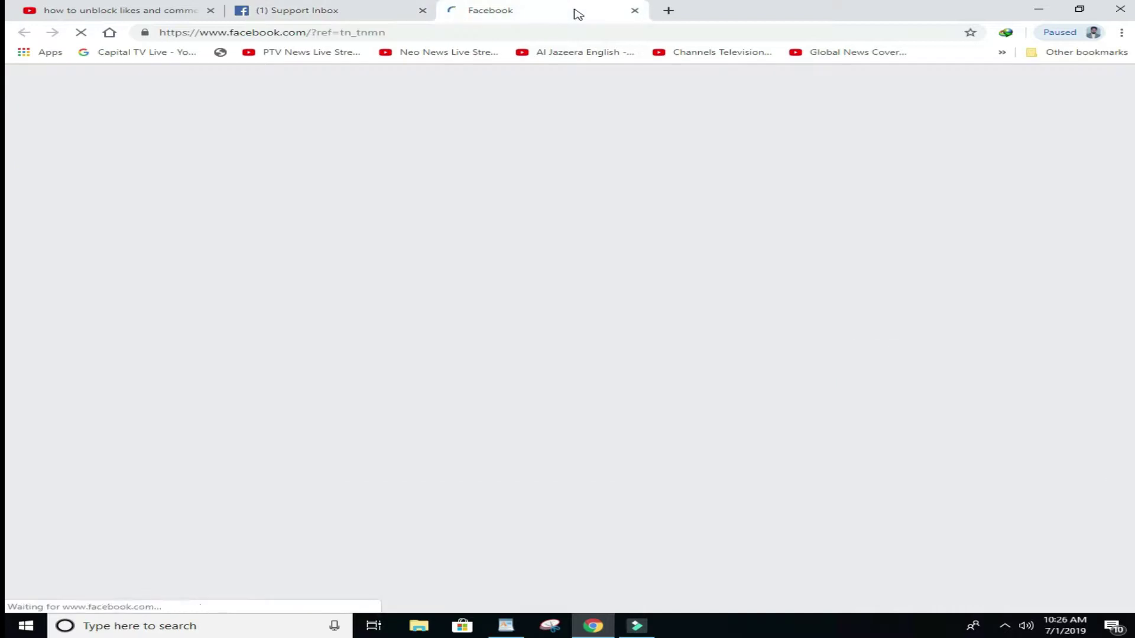
scroll(589, 117, down, 8)
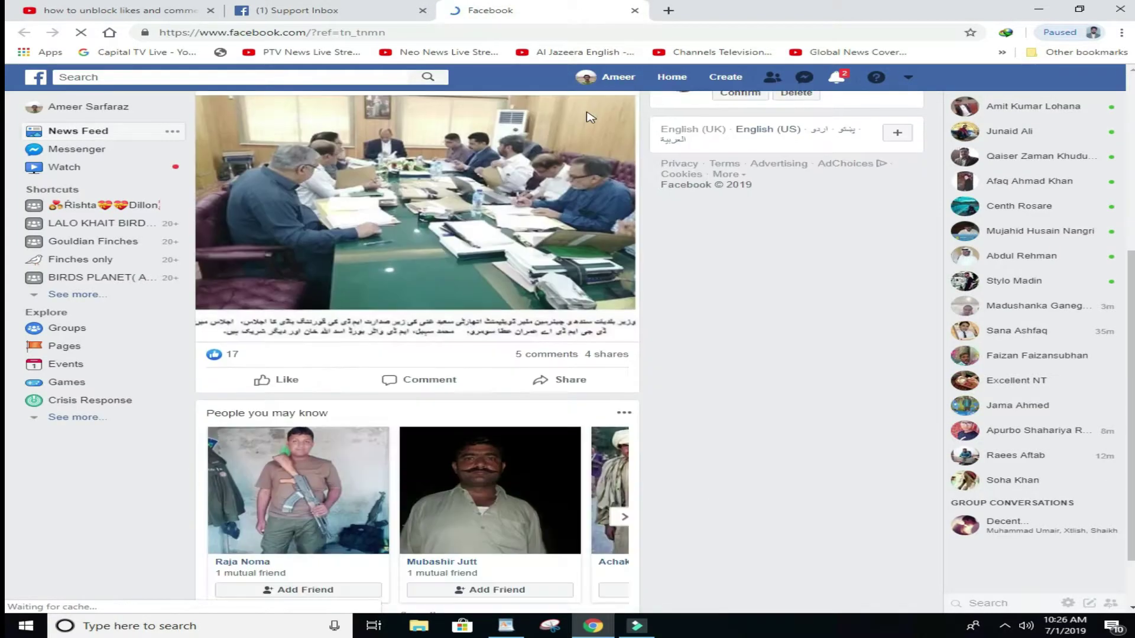
scroll(588, 117, down, 3)
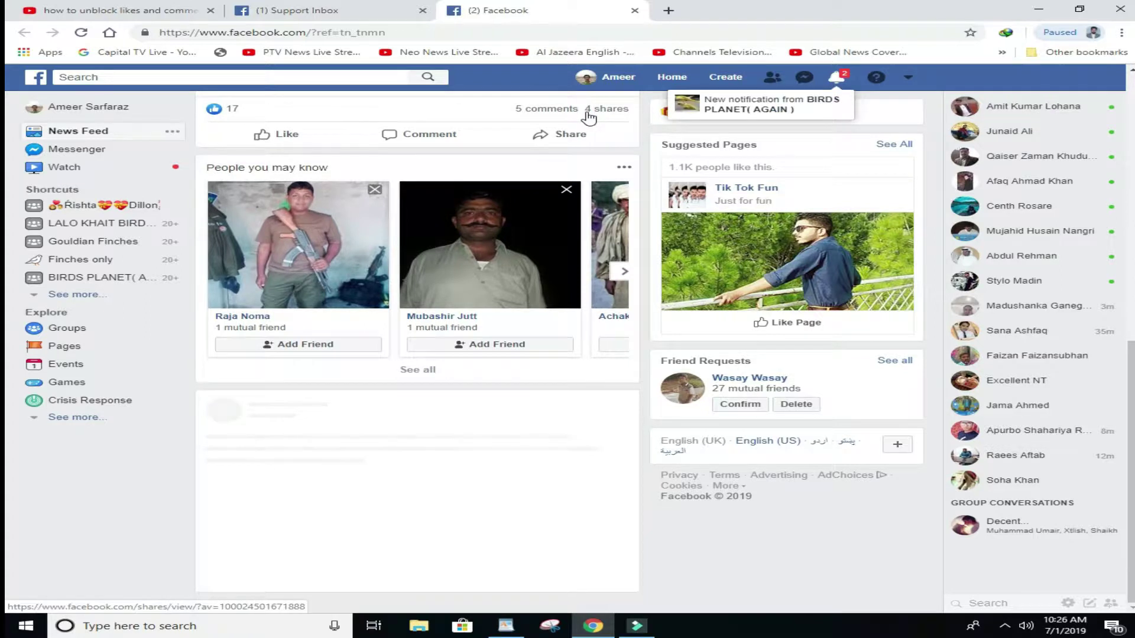
scroll(588, 117, down, 2)
scroll(588, 117, down, 2)
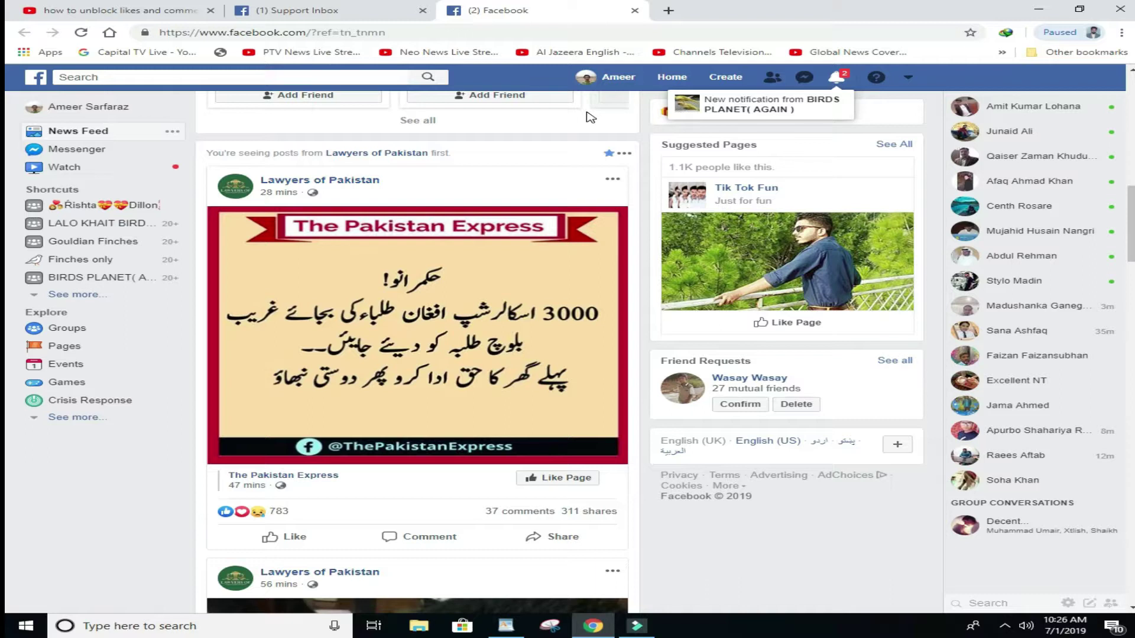
scroll(588, 117, down, 1)
scroll(590, 117, down, 4)
scroll(591, 117, down, 1)
scroll(588, 119, down, 4)
scroll(589, 118, down, 5)
scroll(588, 118, down, 4)
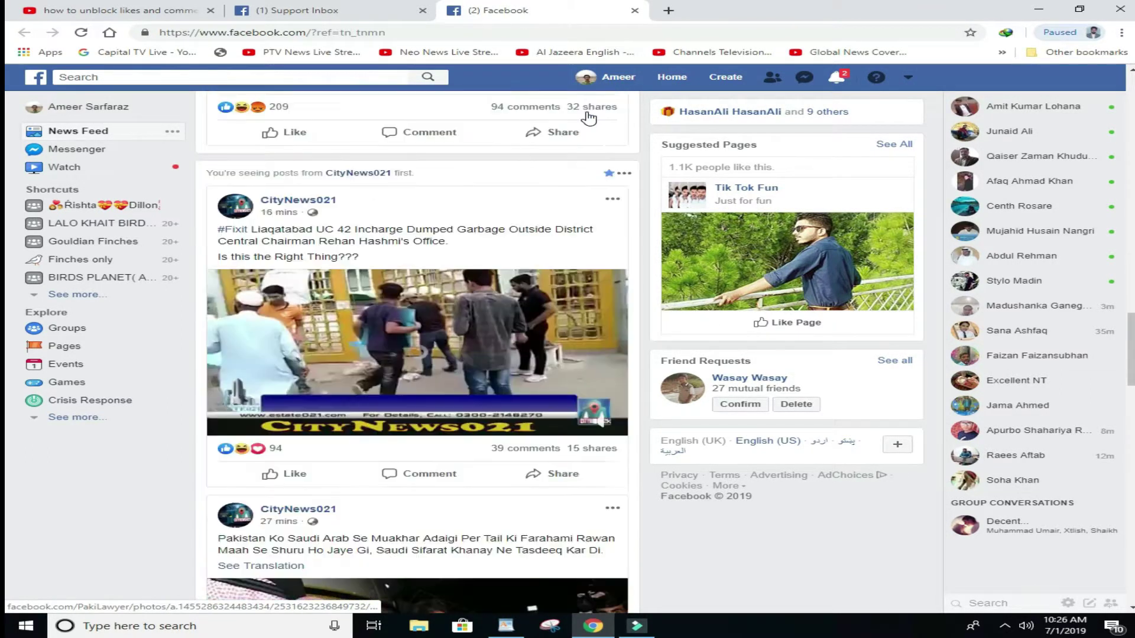
scroll(589, 119, down, 4)
scroll(589, 118, down, 3)
scroll(588, 119, down, 5)
scroll(589, 117, down, 4)
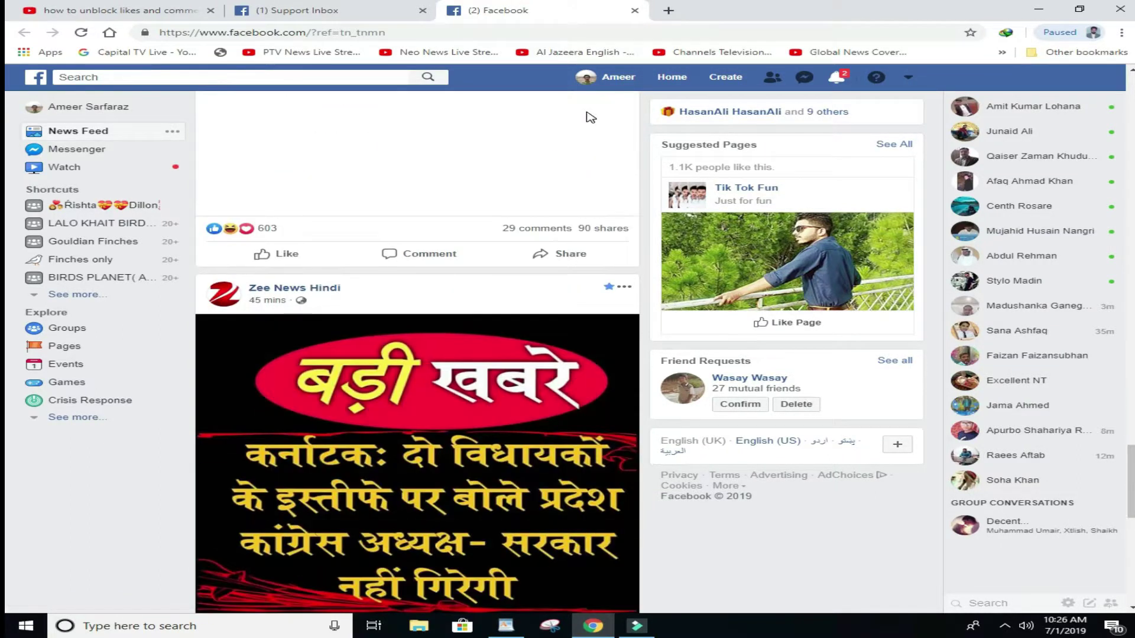
scroll(589, 118, down, 3)
scroll(589, 117, down, 2)
scroll(589, 116, down, 4)
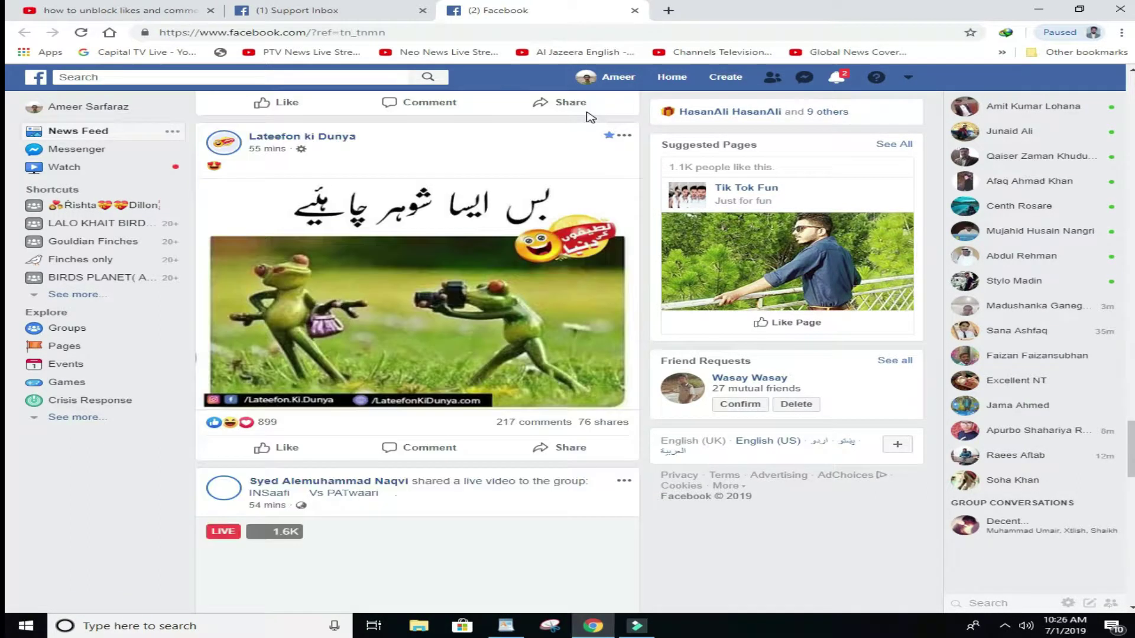
scroll(588, 117, down, 3)
scroll(589, 116, down, 1)
scroll(589, 116, down, 4)
scroll(589, 117, down, 1)
scroll(589, 118, down, 2)
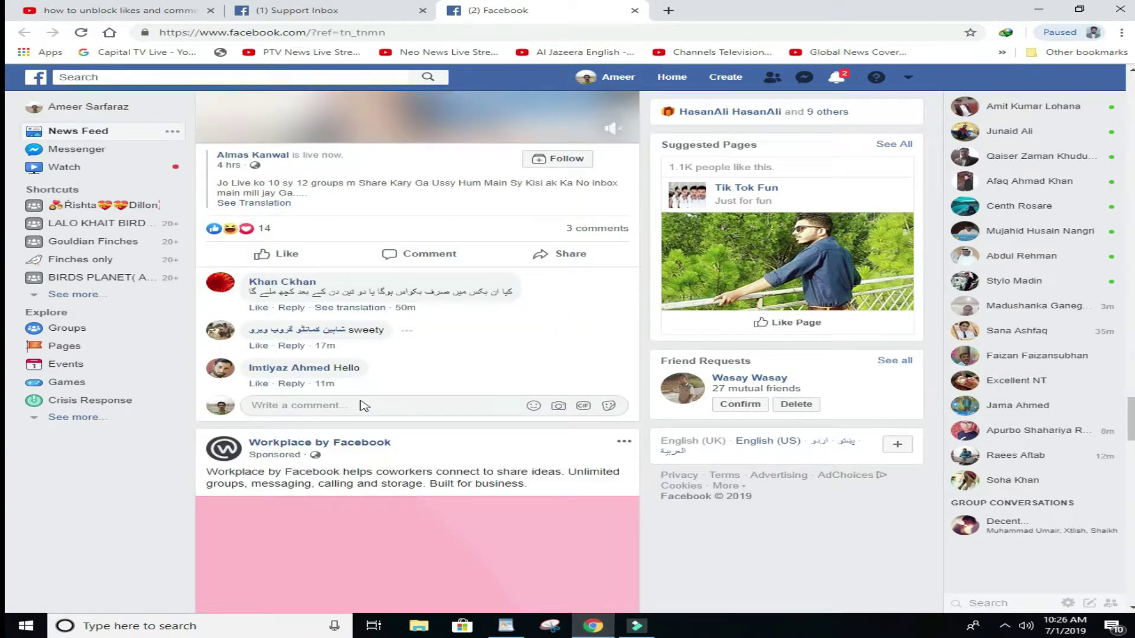
Comment 'hi' on the live-video post and dismiss the Action Blocked notice.
click(354, 405)
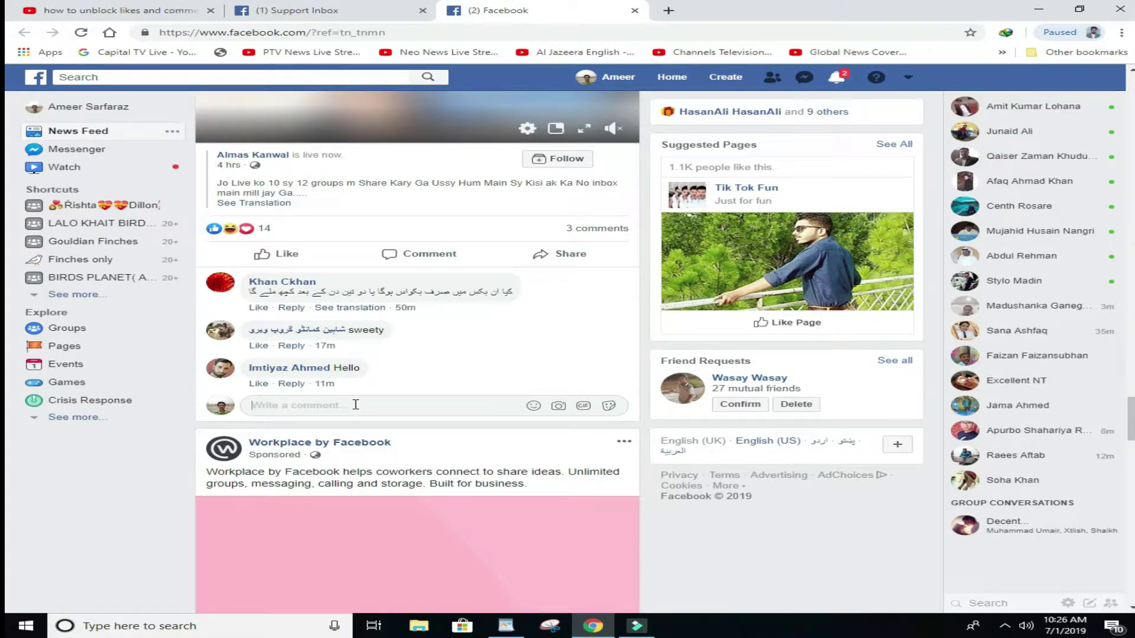
text(hi)
key(Return)
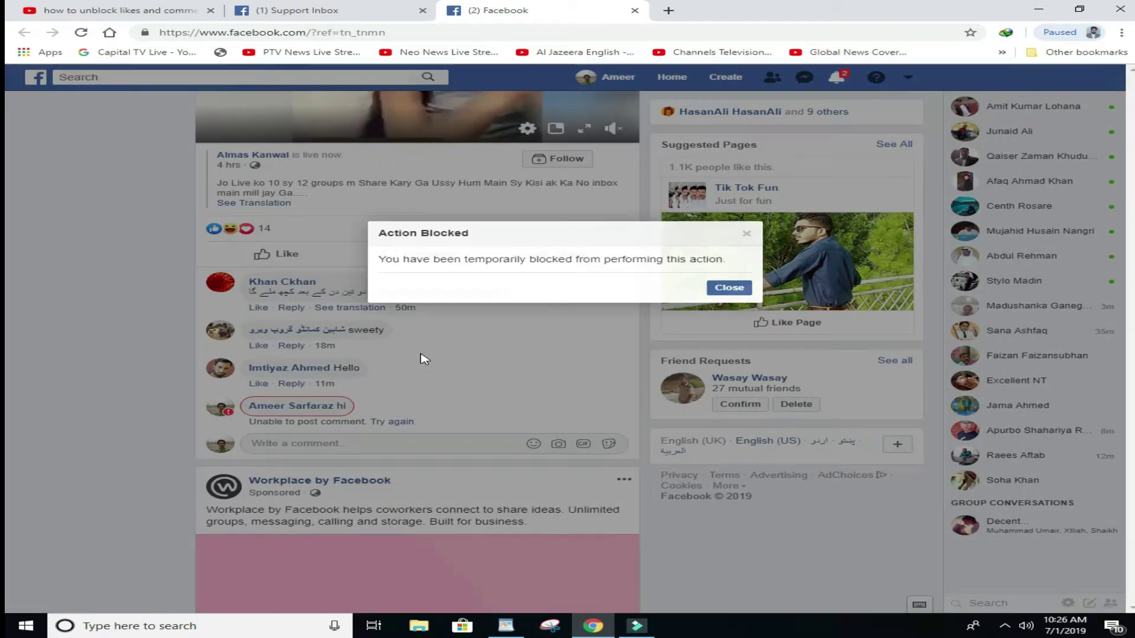
click(729, 288)
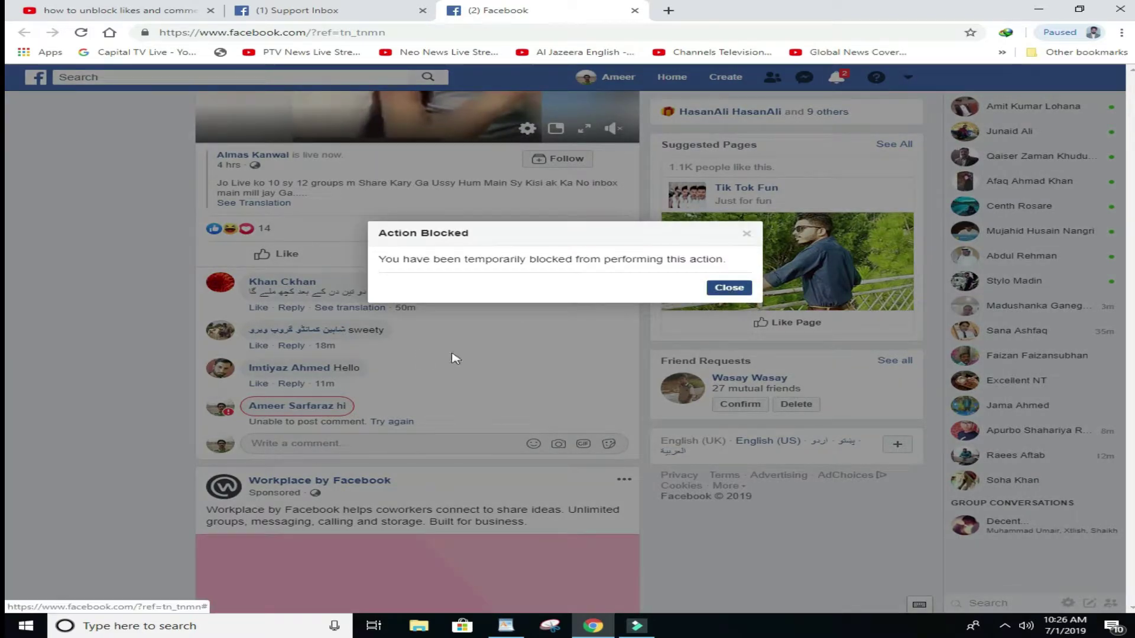
Snip the comments area showing the blocked comment with Snipping Tool.
click(550, 628)
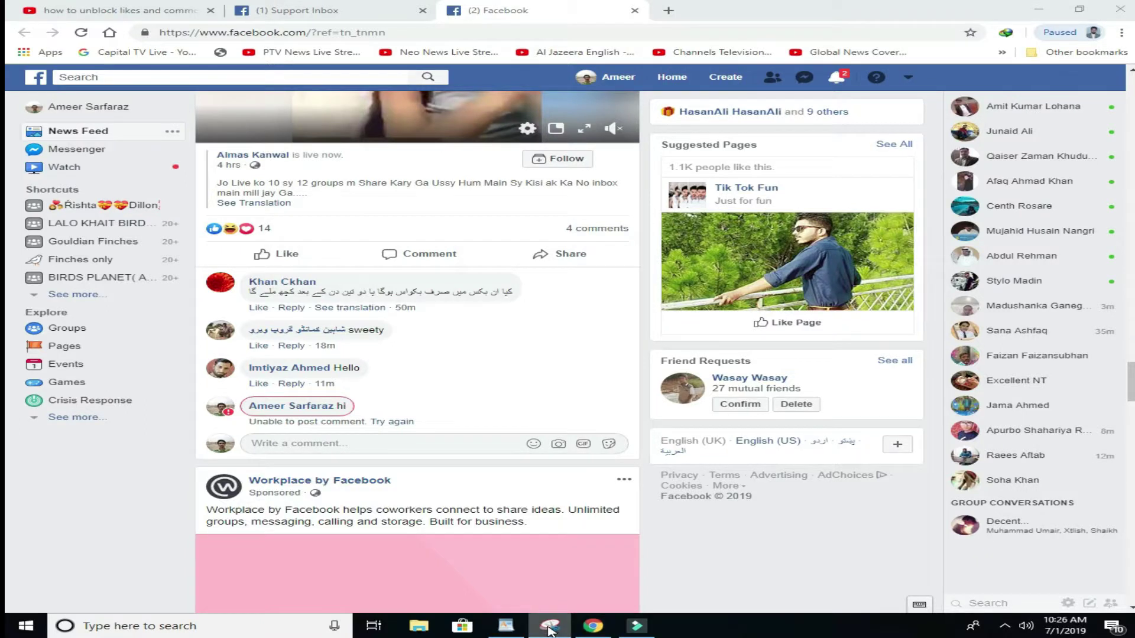
click(757, 108)
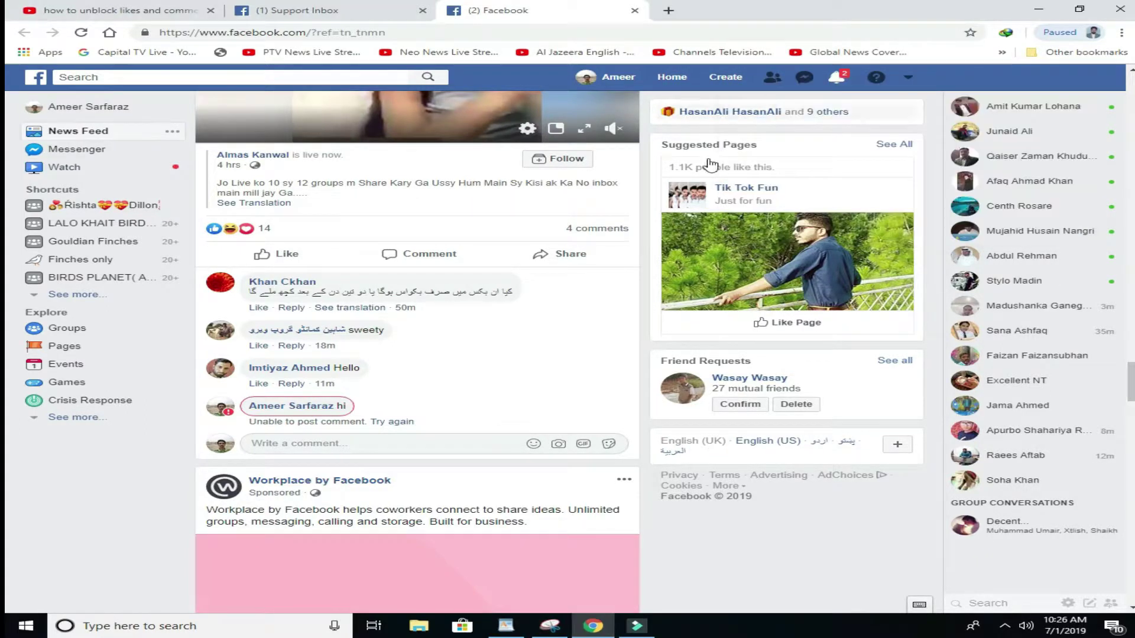
drag(640, 302, 187, 470)
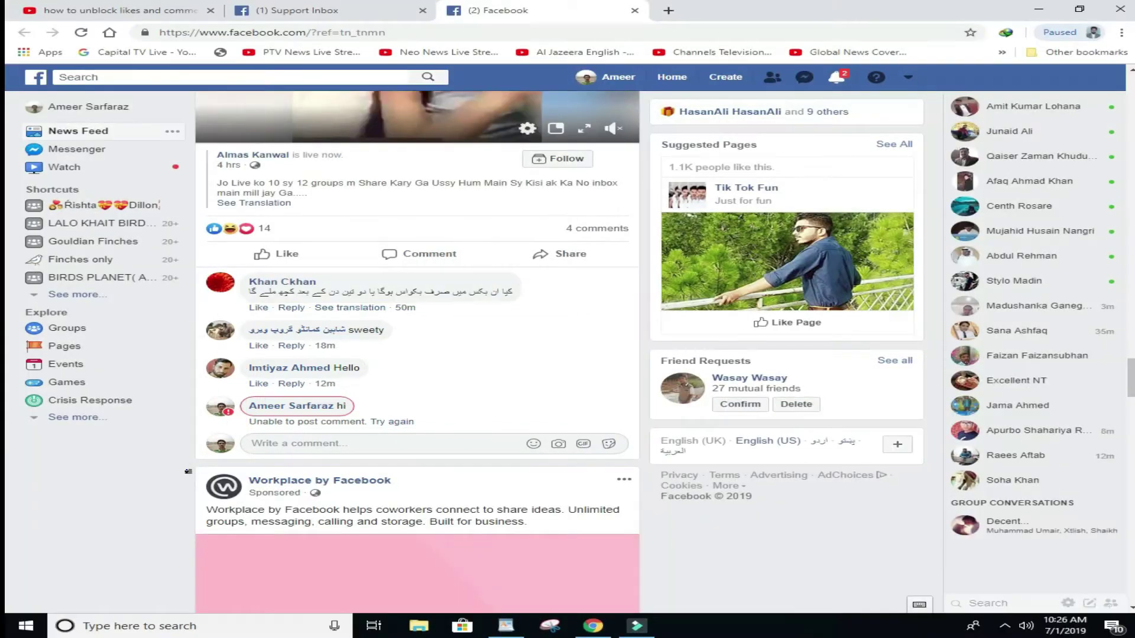
Discard the current snip and post a 'hello' comment on the post.
click(142, 229)
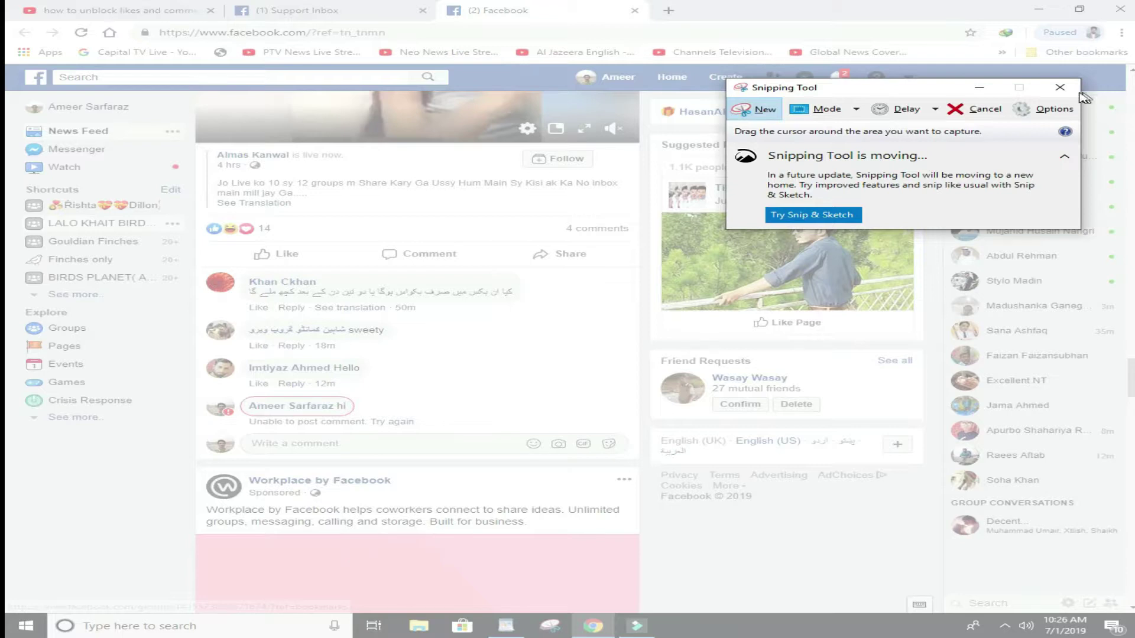
click(1060, 88)
click(412, 447)
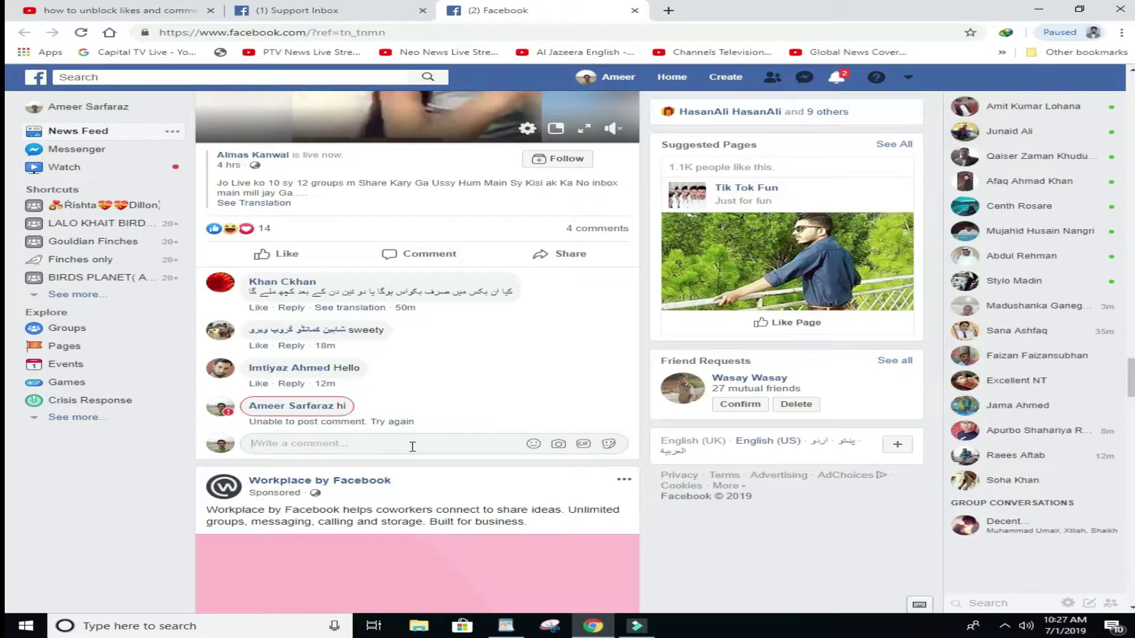
text(hello)
key(Return)
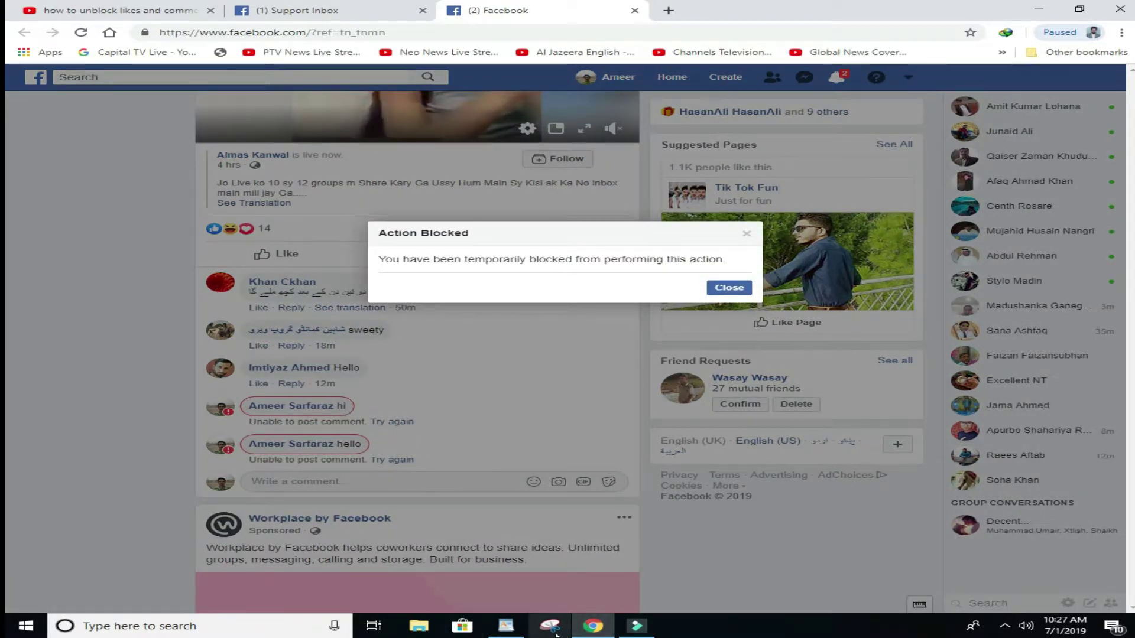
Snip the Action Blocked notice, save it with '0545' appended to the name, then dismiss the notice.
click(556, 634)
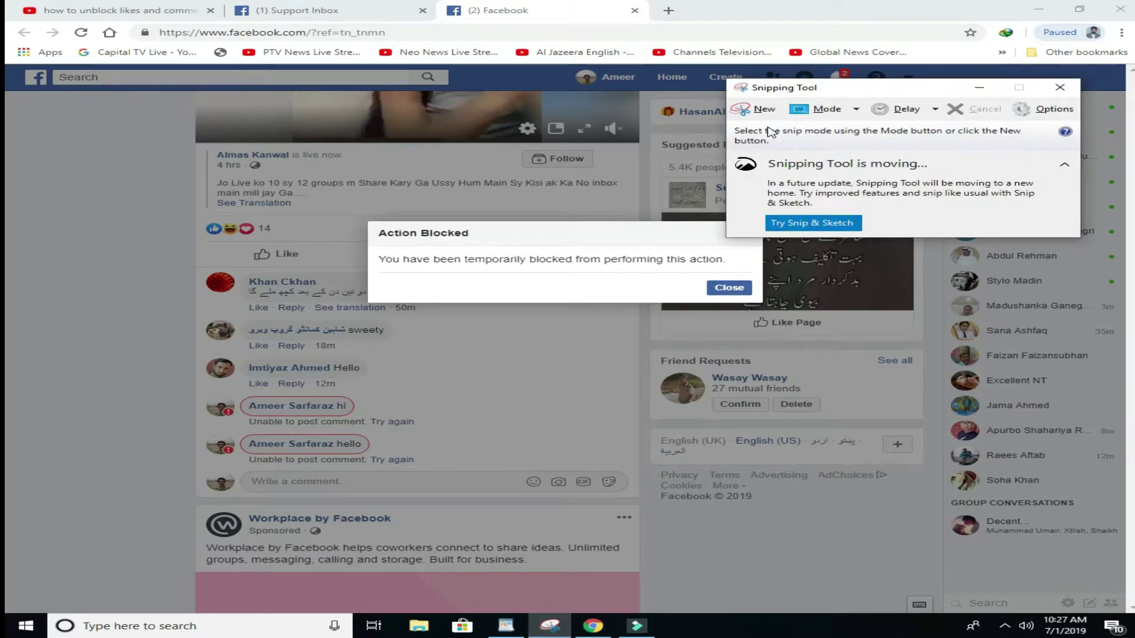
click(759, 109)
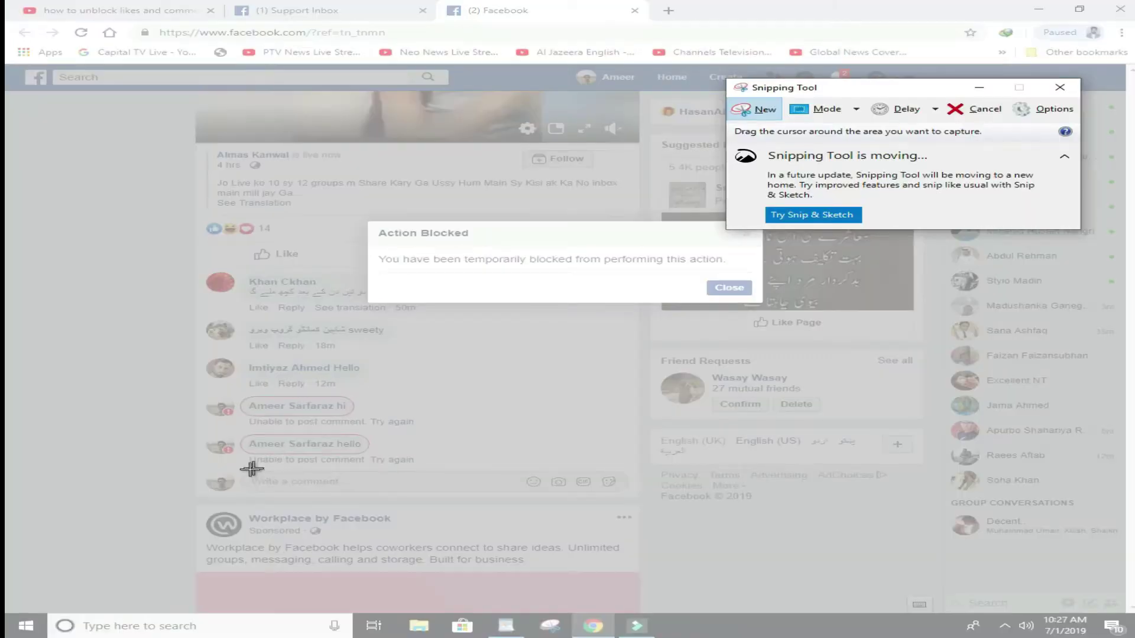
mouse_move(206, 490)
mouse_down()
mouse_move(297, 393)
mouse_move(866, 202)
mouse_up()
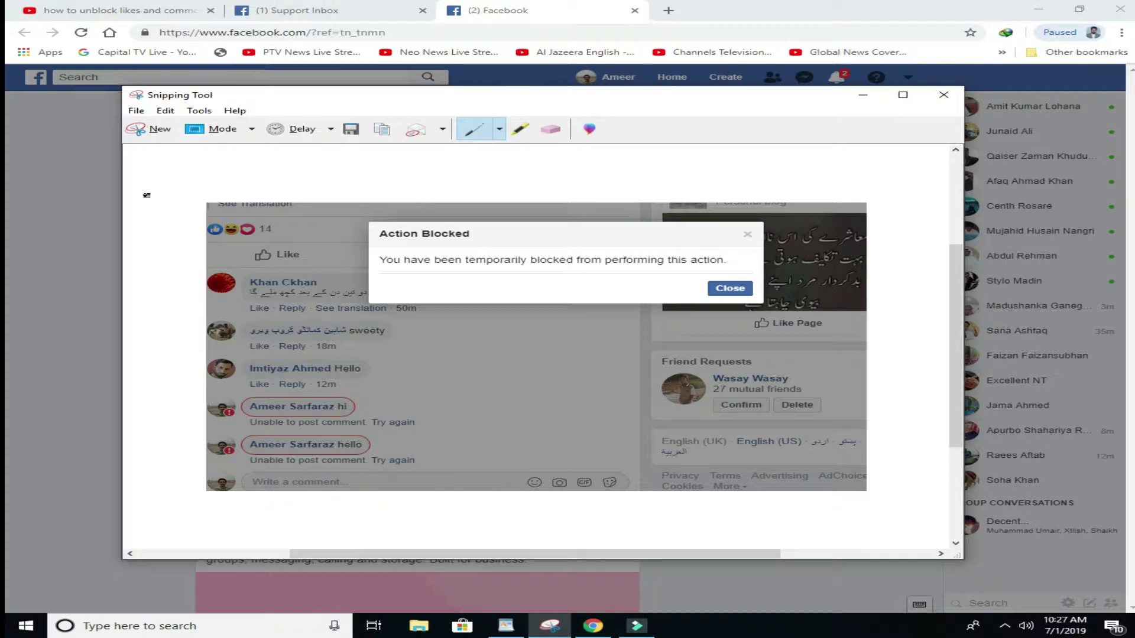
click(136, 112)
click(161, 142)
click(380, 350)
text(05)
text(45)
key(Return)
click(943, 94)
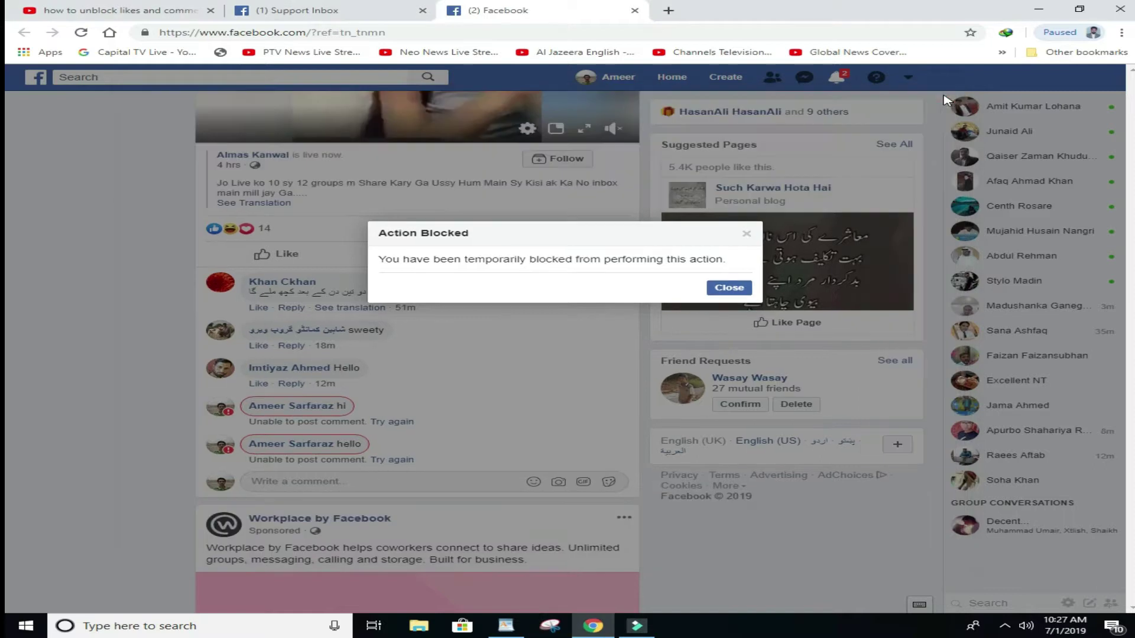
click(728, 287)
Close the extra feed tab and attach Capture012345 to the appeal reply.
click(634, 10)
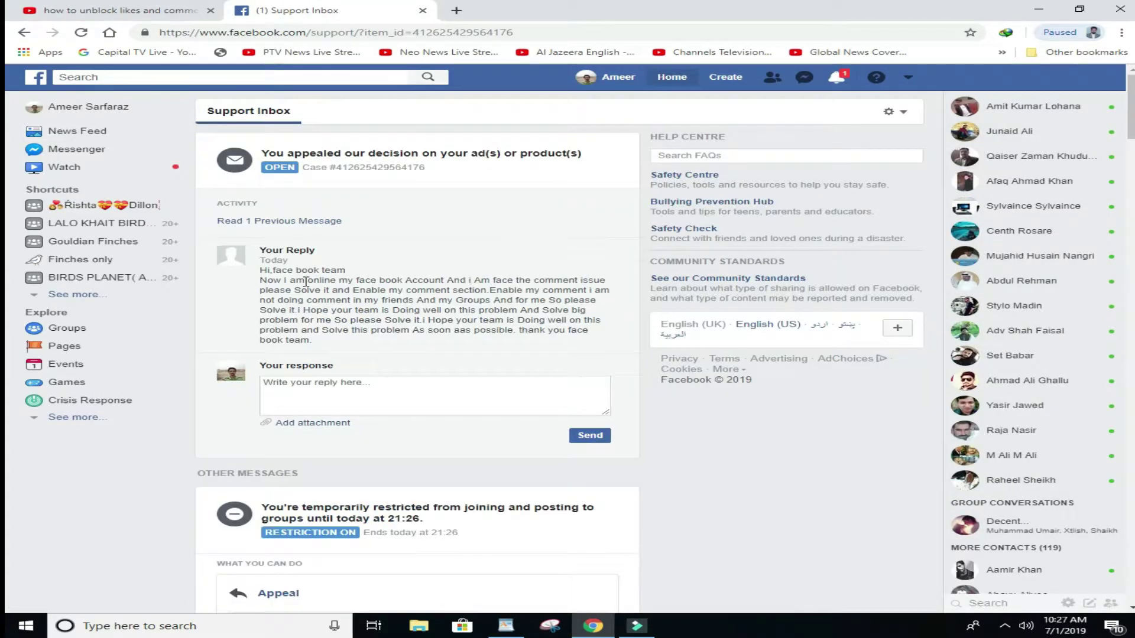
click(312, 424)
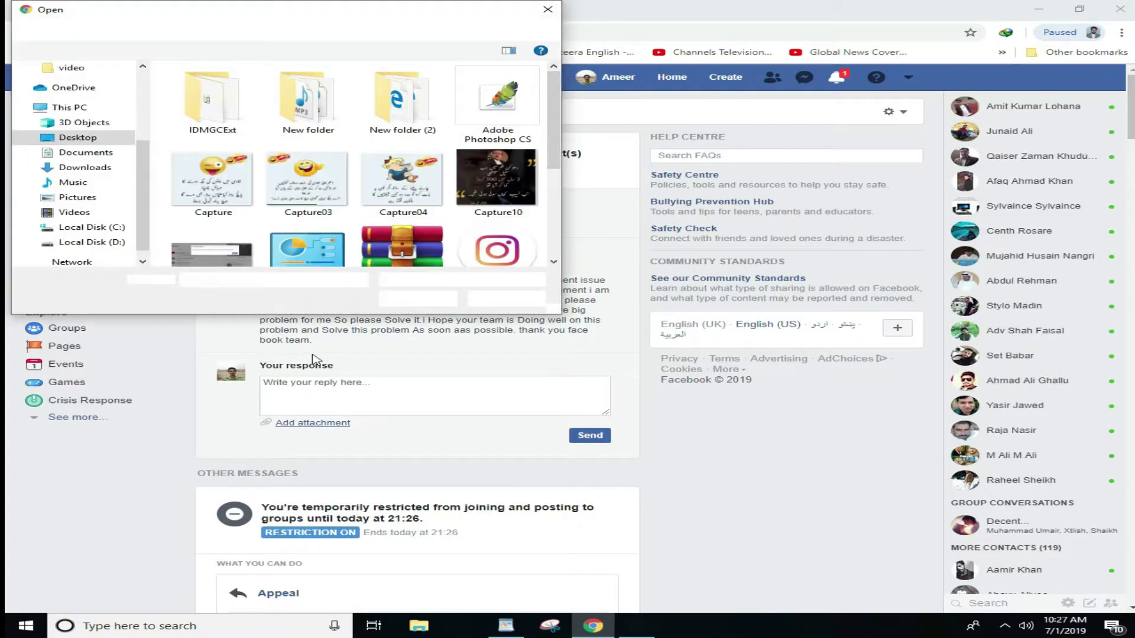
click(197, 233)
double_click(197, 232)
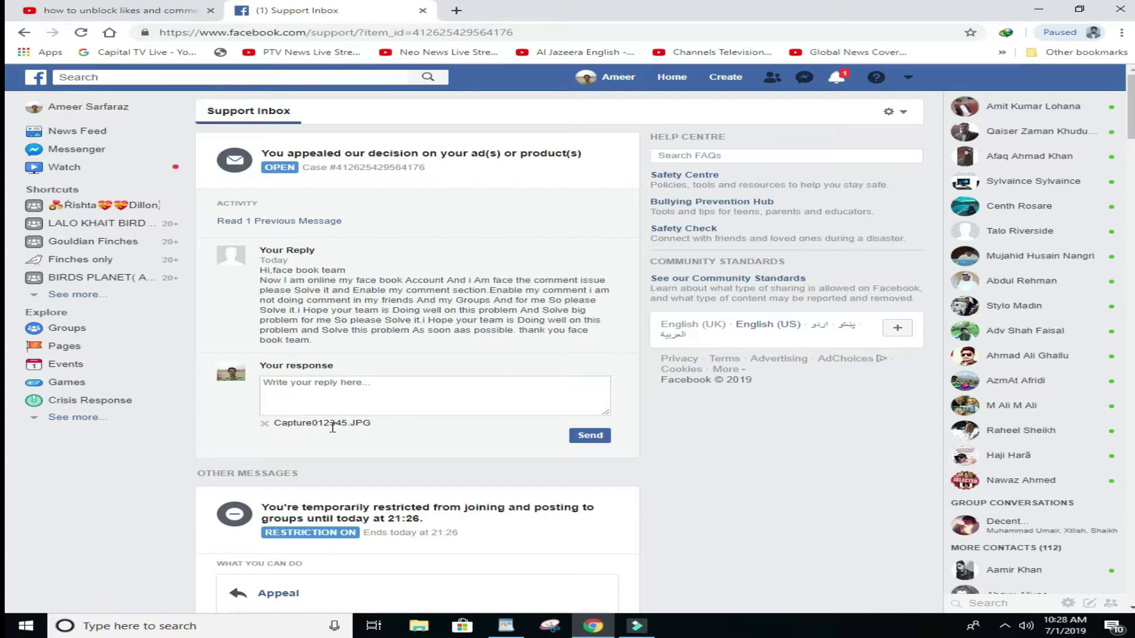
Remove the attached screenshot and pick the snipped screenshot again.
click(264, 424)
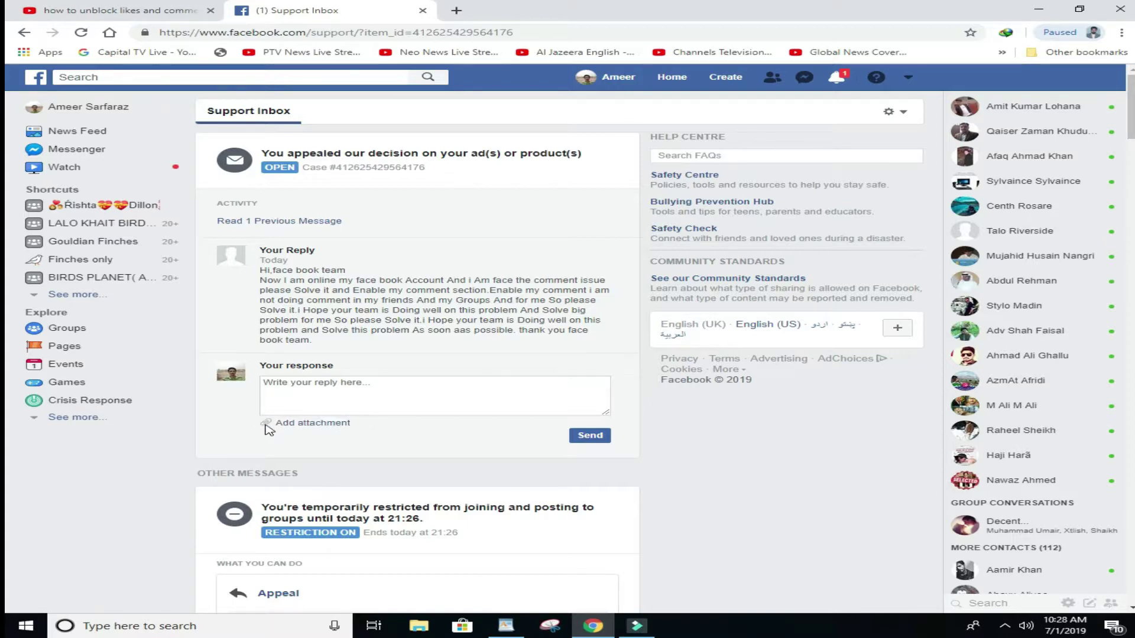
click(305, 423)
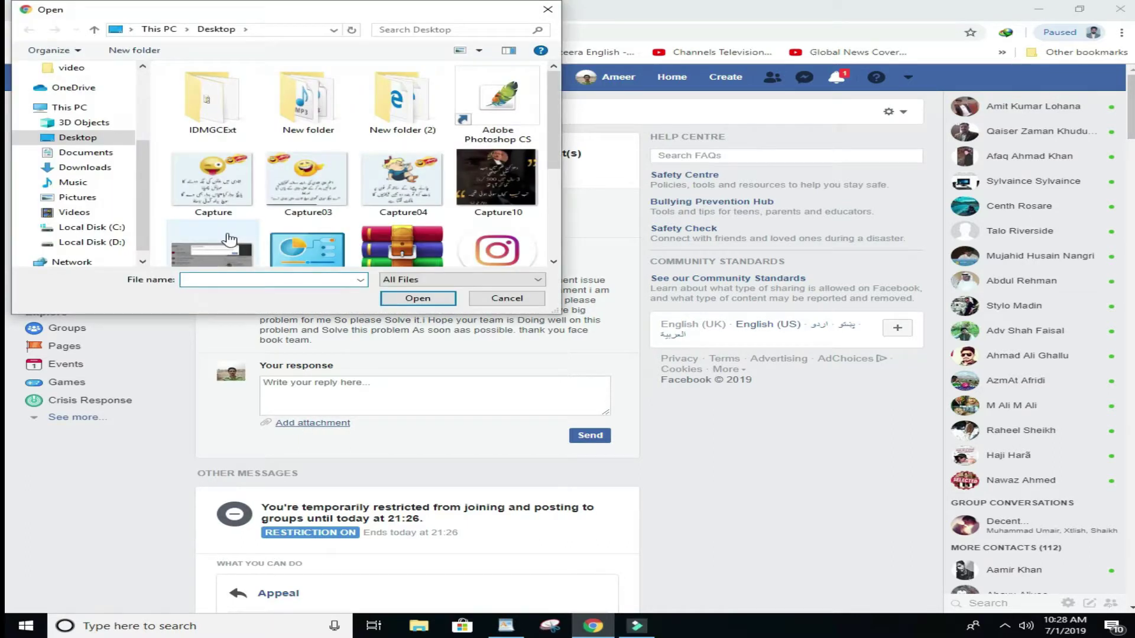
double_click(229, 239)
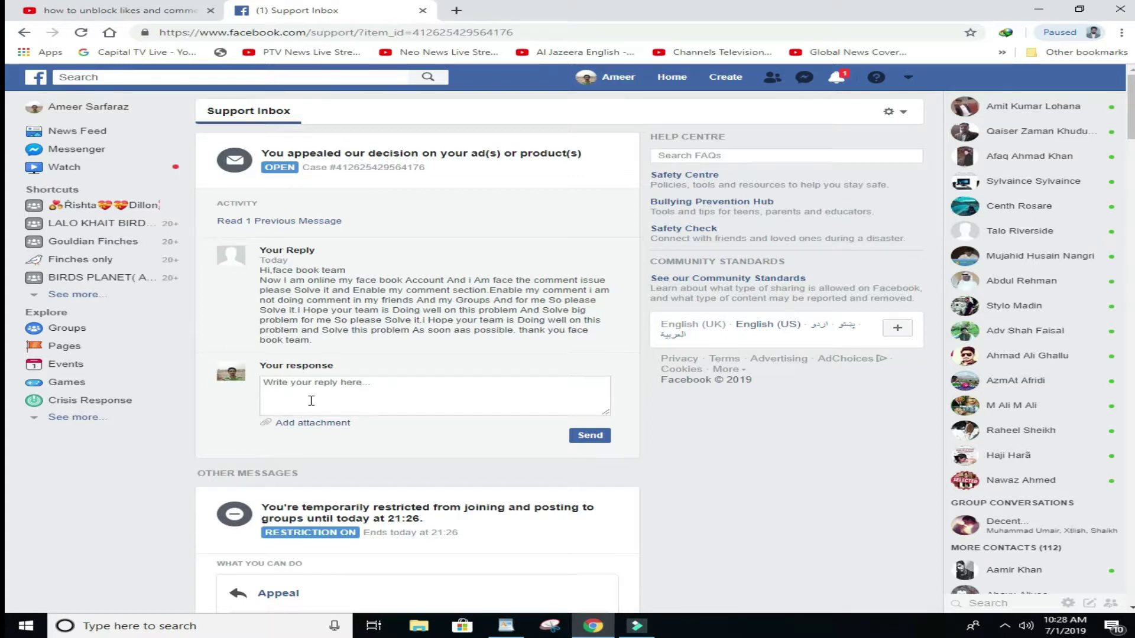
Open the attachment file picker, then cancel it without choosing a file.
scroll(310, 402, down, 2)
scroll(306, 364, up, 1)
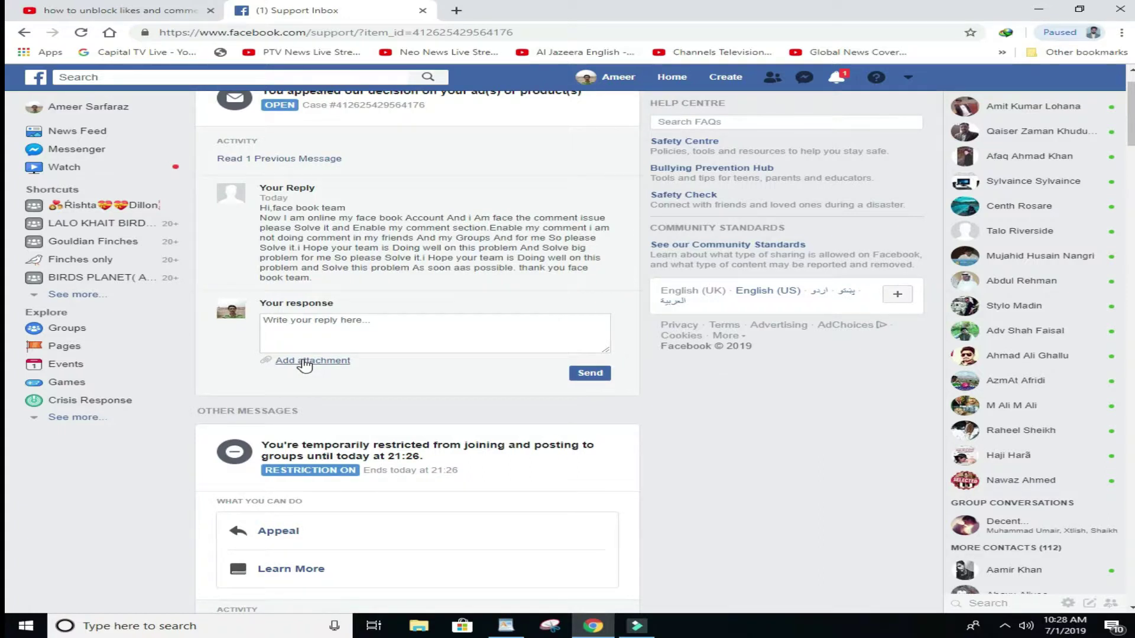
click(304, 361)
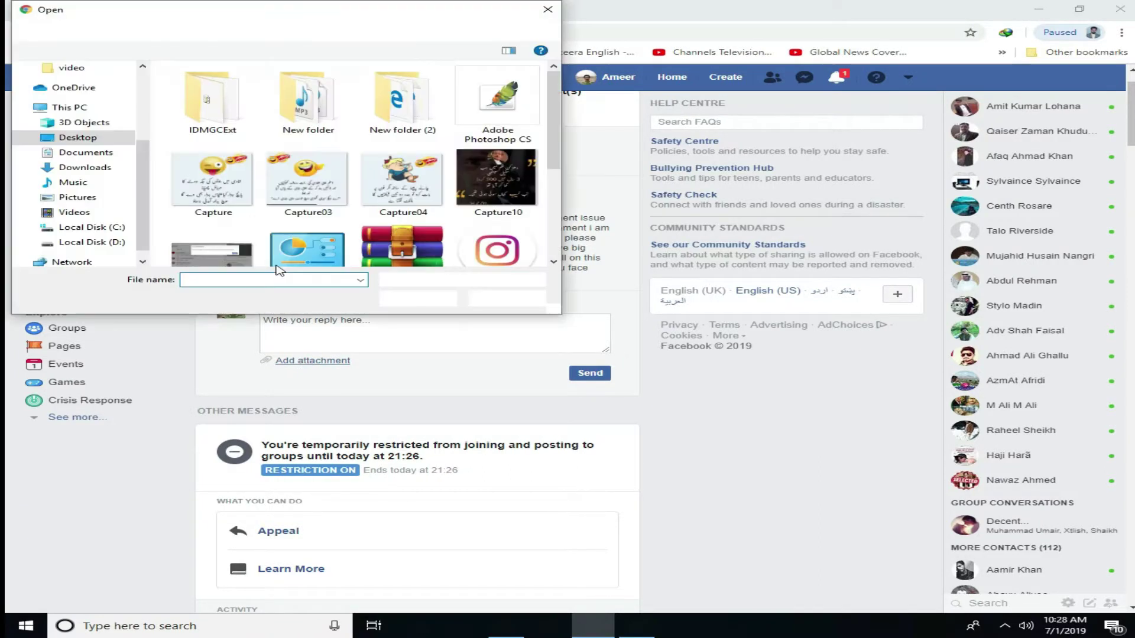
key(Escape)
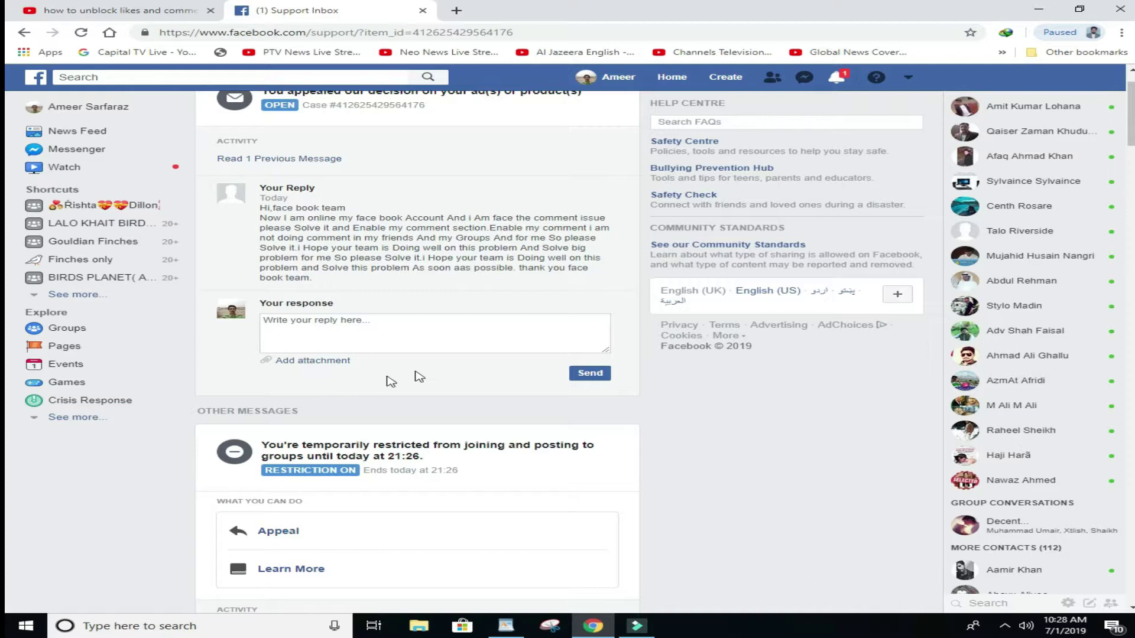
Type test text 'ok' and '2' in the appeal reply box, deleting each.
click(374, 331)
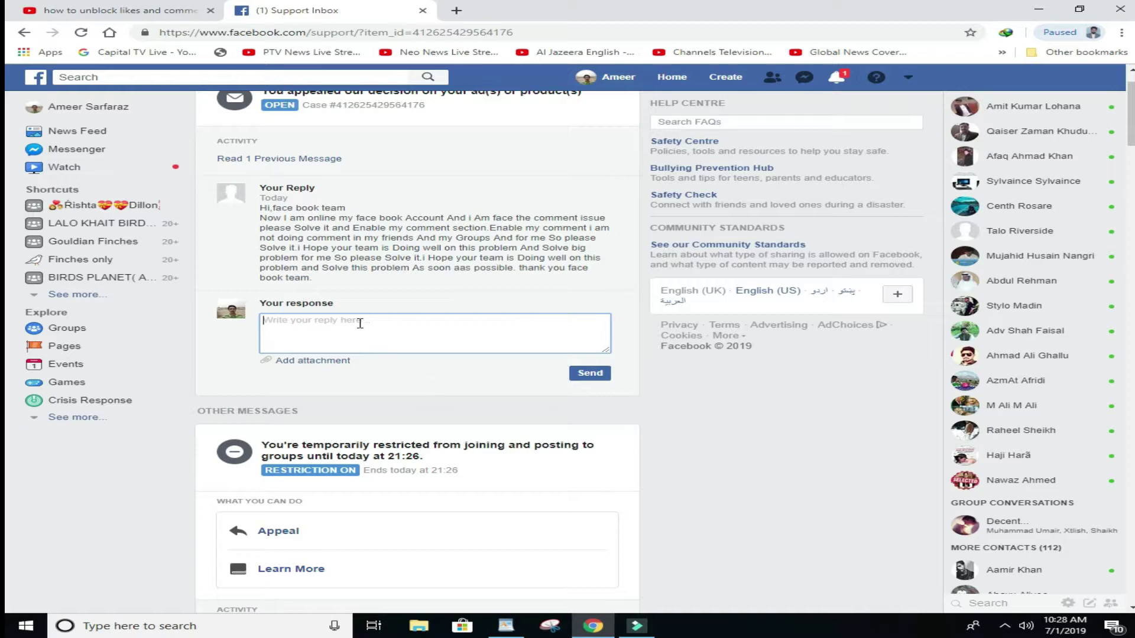
text(ok)
key(BackSpace)
key(BackSpace)
scroll(531, 361, down, 4)
scroll(536, 363, up, 4)
text(2)
key(BackSpace)
key(BackSpace)
key(BackSpace)
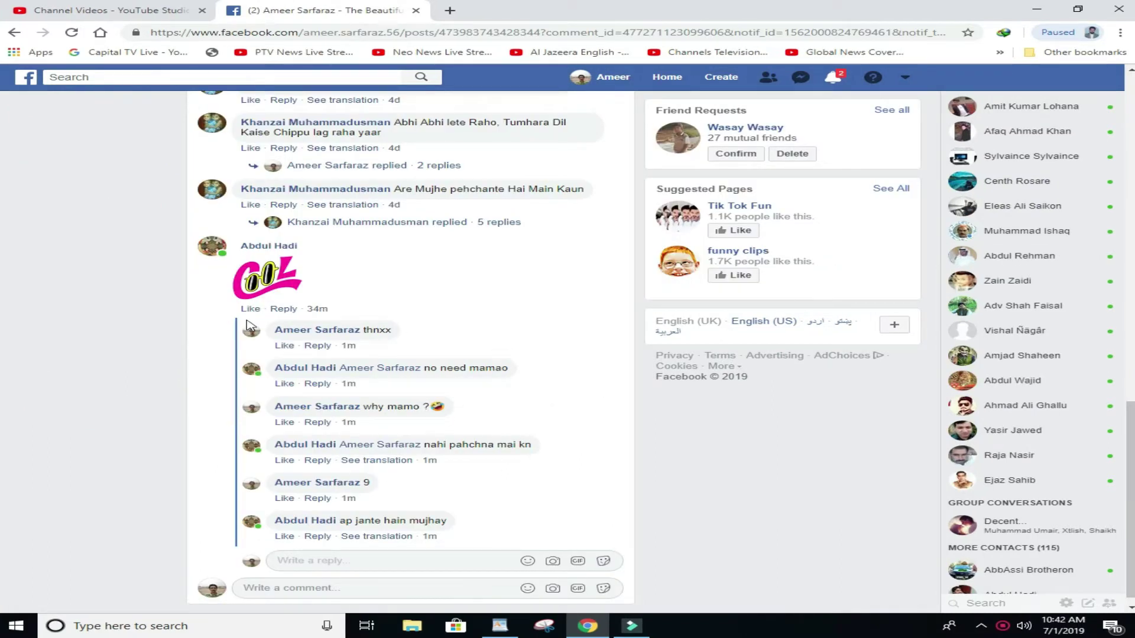
Step back through Support Inbox, Help Centre and Facebook blocks pages to the BIRDS PLANET( AGAIN ) post.
scroll(346, 323, up, 4)
scroll(343, 324, up, 5)
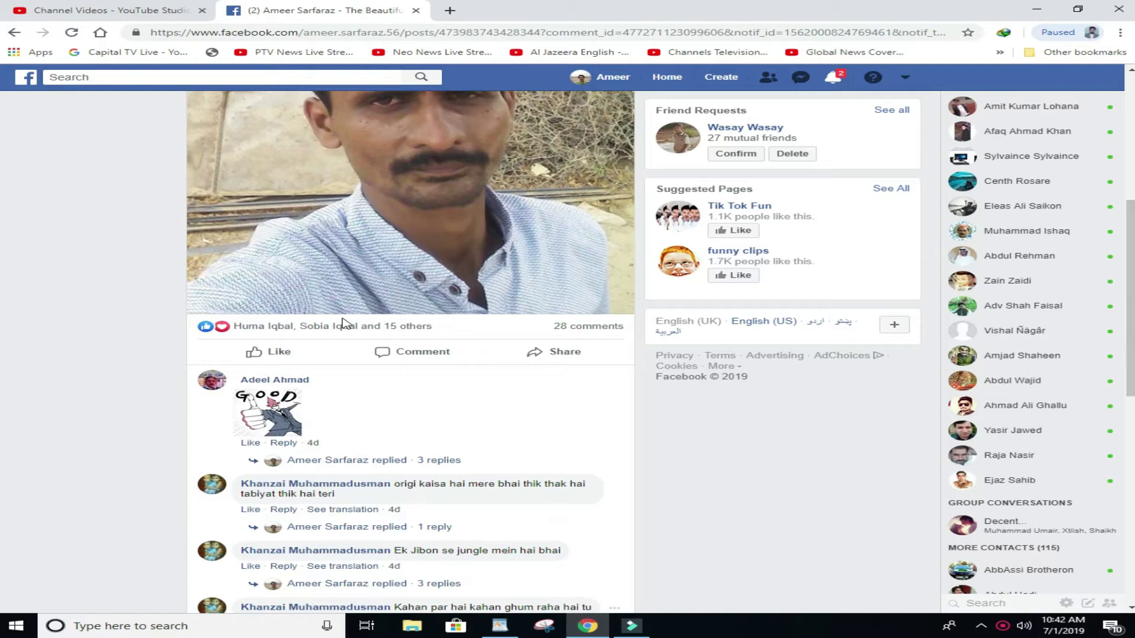
scroll(343, 323, up, 4)
scroll(344, 324, up, 1)
scroll(344, 325, down, 1)
scroll(345, 325, up, 3)
scroll(345, 324, down, 5)
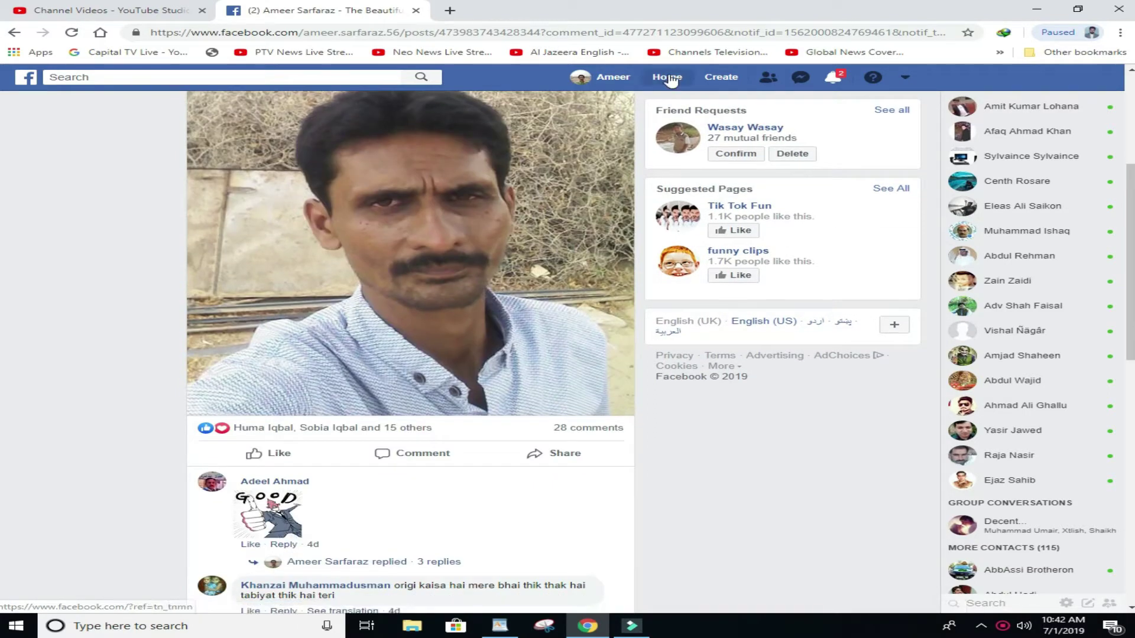
click(16, 33)
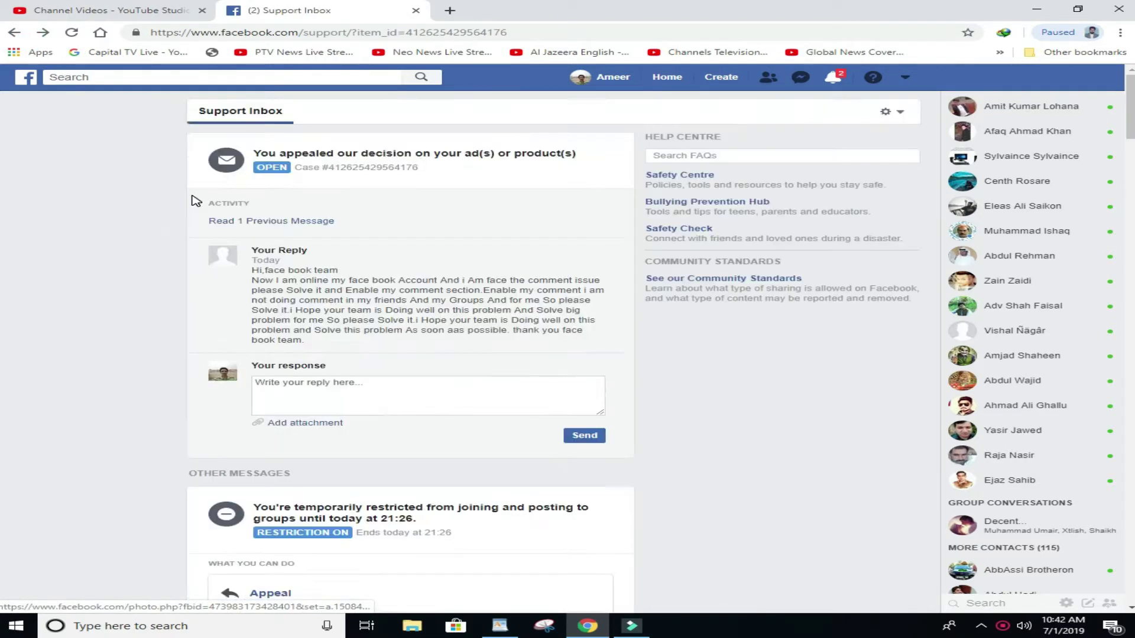
click(14, 32)
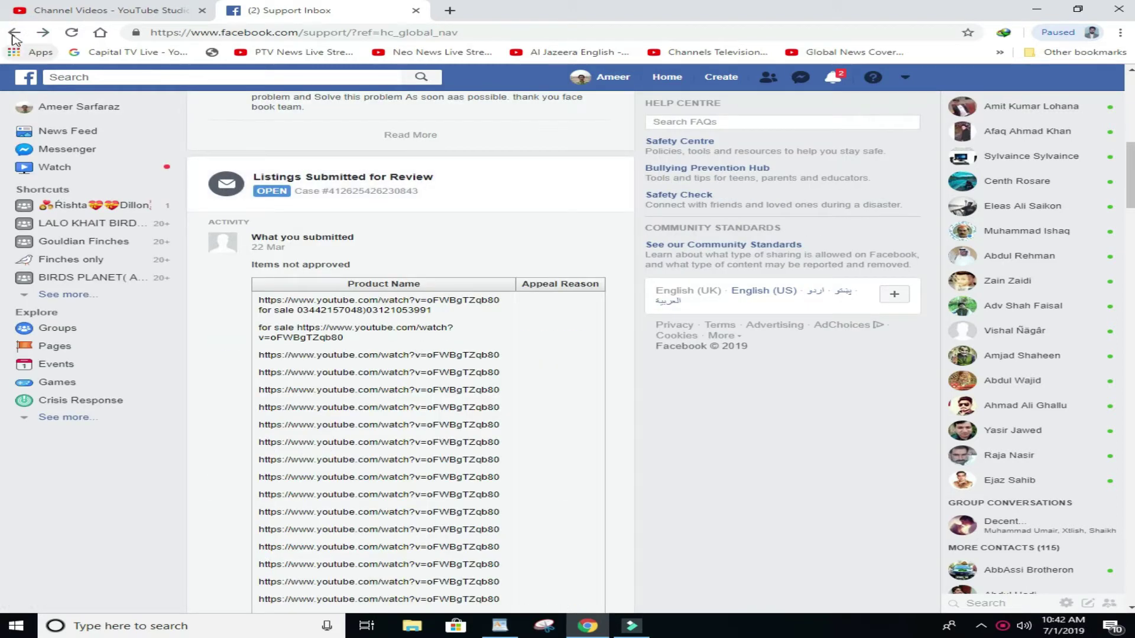
click(13, 33)
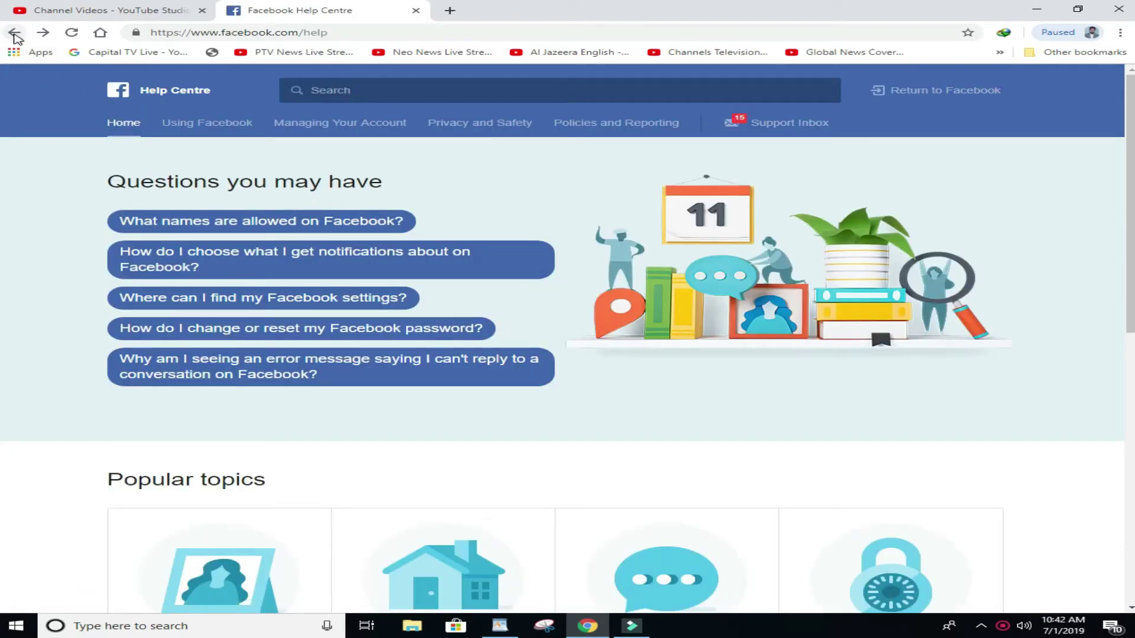
click(14, 33)
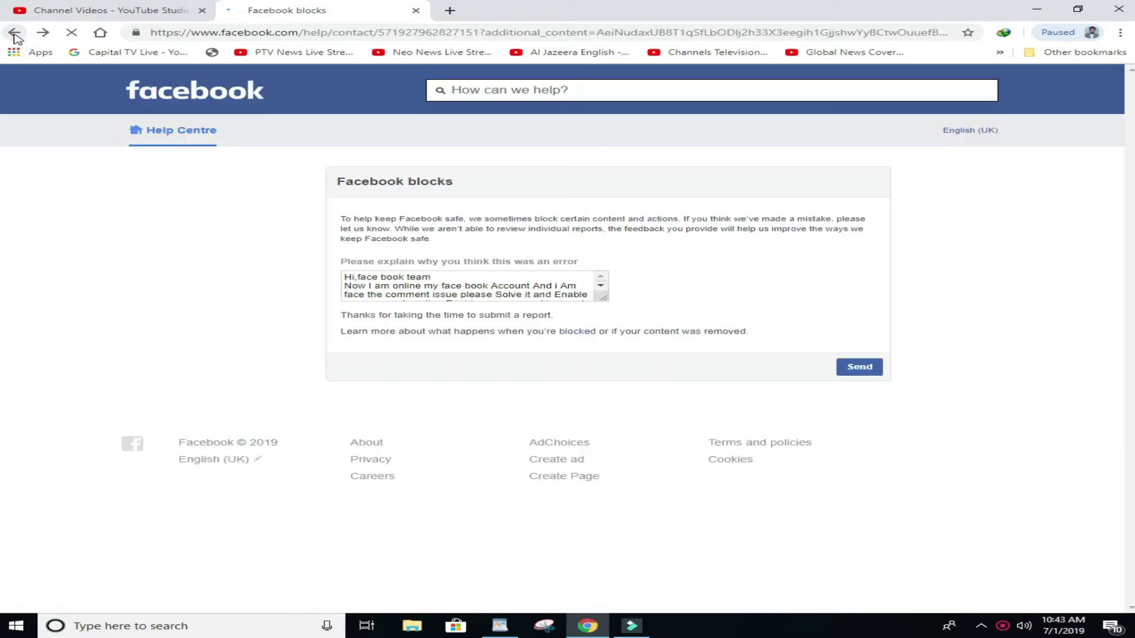
click(14, 33)
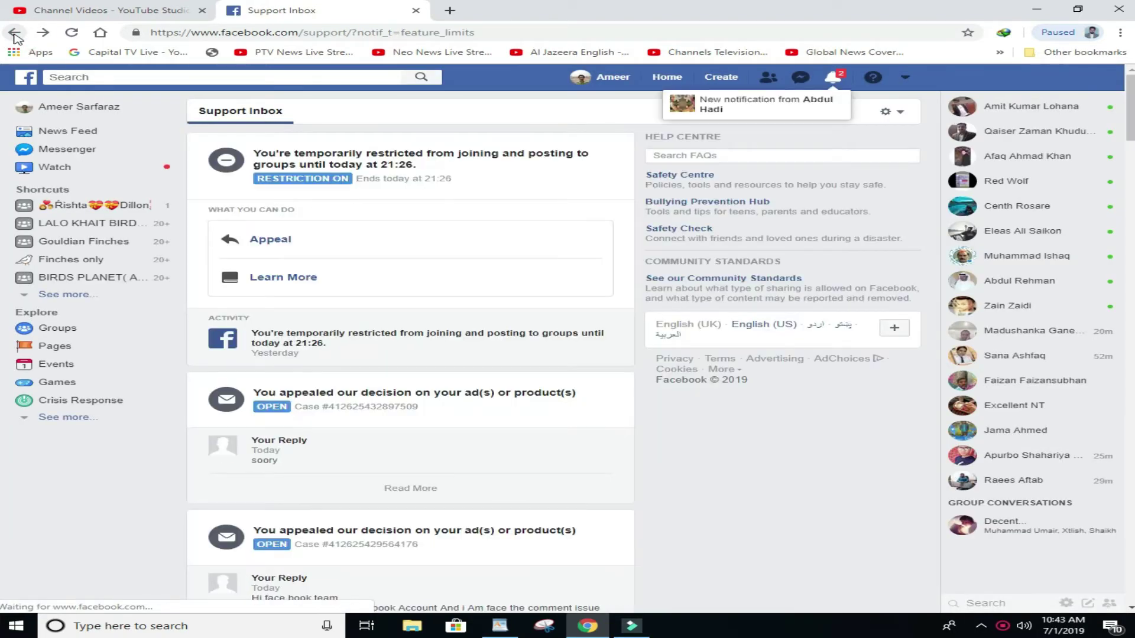
click(14, 33)
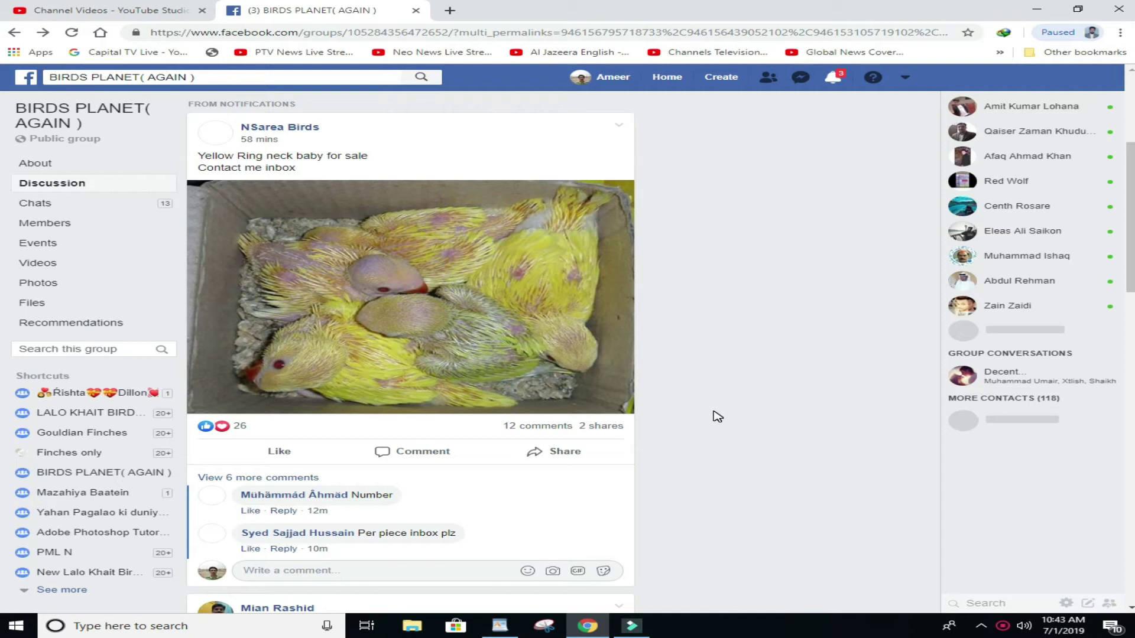
Scroll down the BIRDS PLANET( AGAIN ) group feed and show the notifications list.
scroll(717, 417, down, 4)
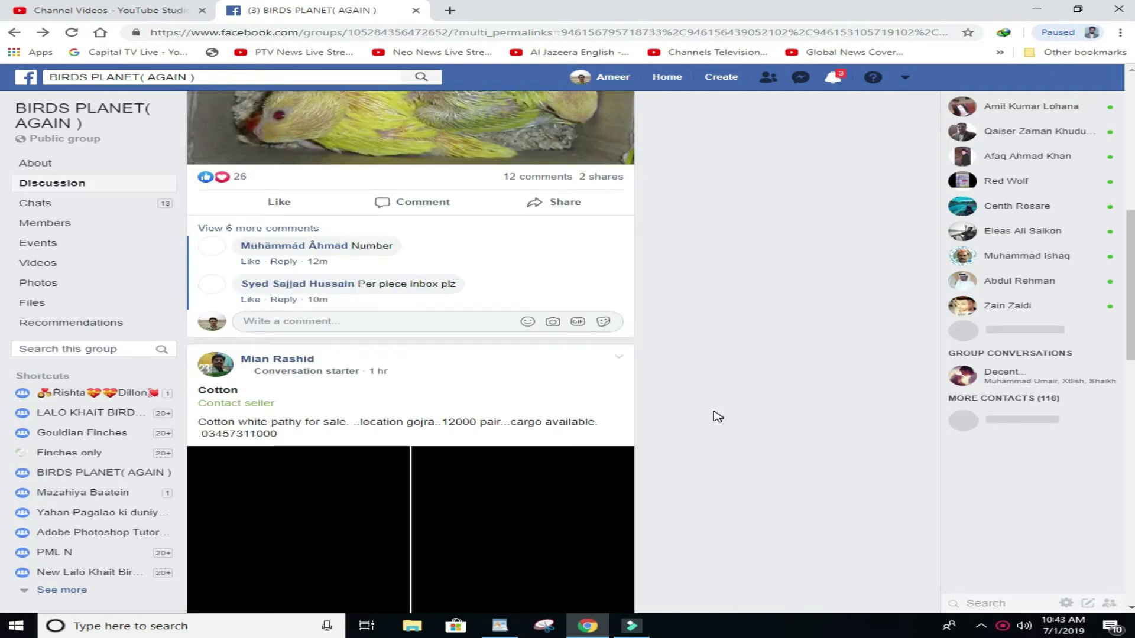
scroll(717, 416, down, 3)
scroll(717, 417, down, 4)
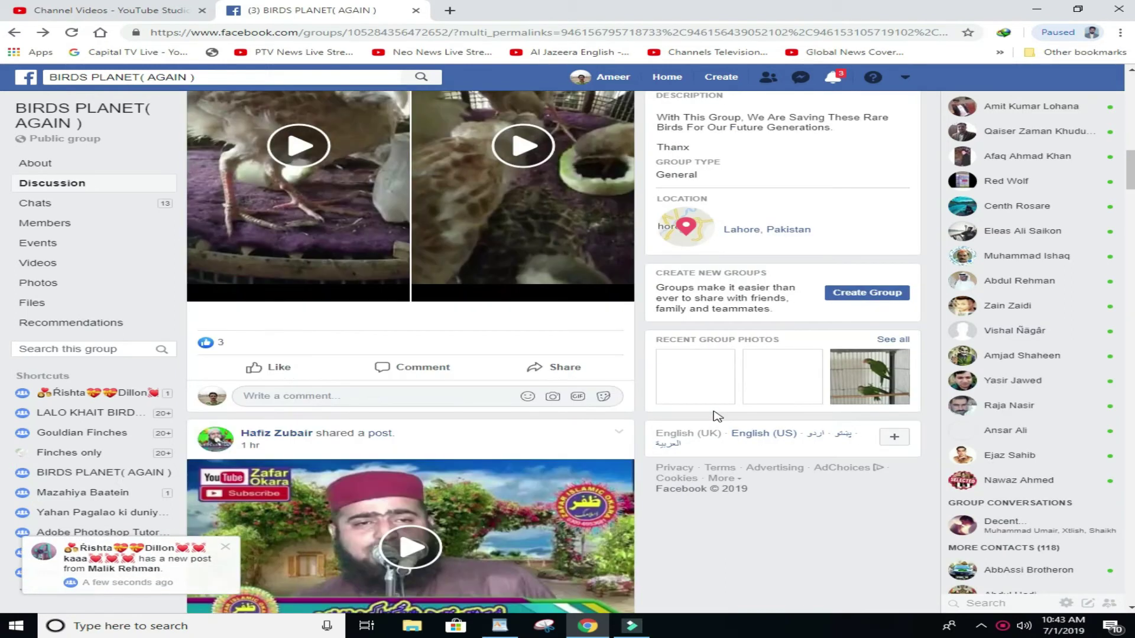
scroll(717, 417, down, 5)
scroll(717, 417, down, 5)
scroll(717, 416, down, 5)
scroll(717, 417, down, 3)
scroll(717, 417, down, 5)
scroll(717, 417, down, 1)
scroll(717, 417, down, 4)
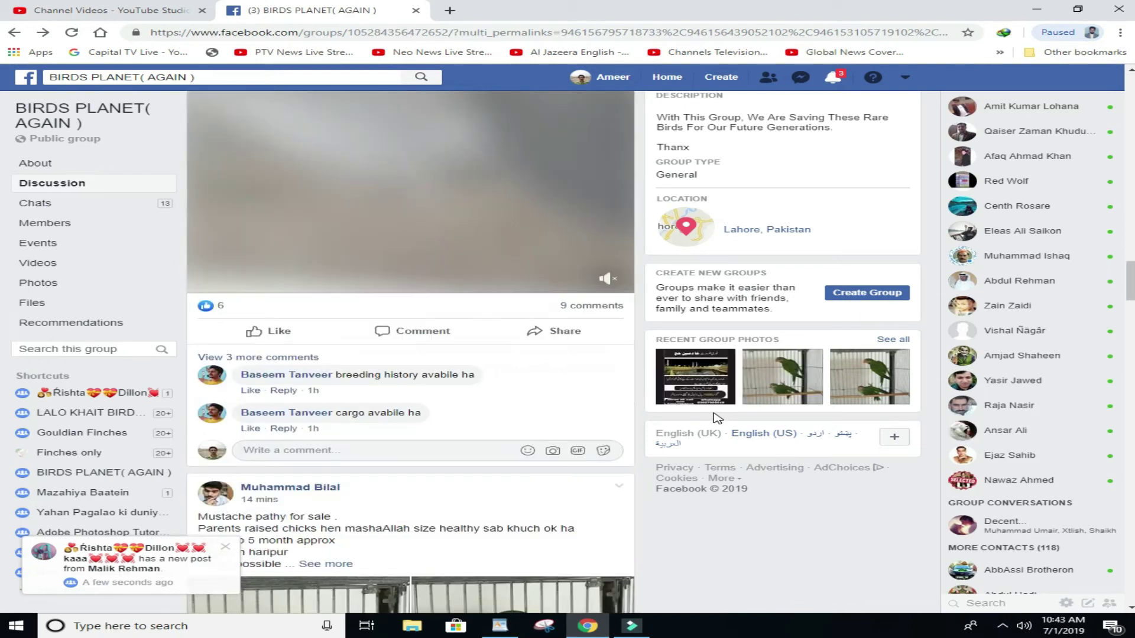
scroll(717, 417, down, 4)
scroll(717, 417, down, 5)
scroll(717, 417, down, 2)
scroll(717, 417, down, 2)
scroll(717, 418, up, 3)
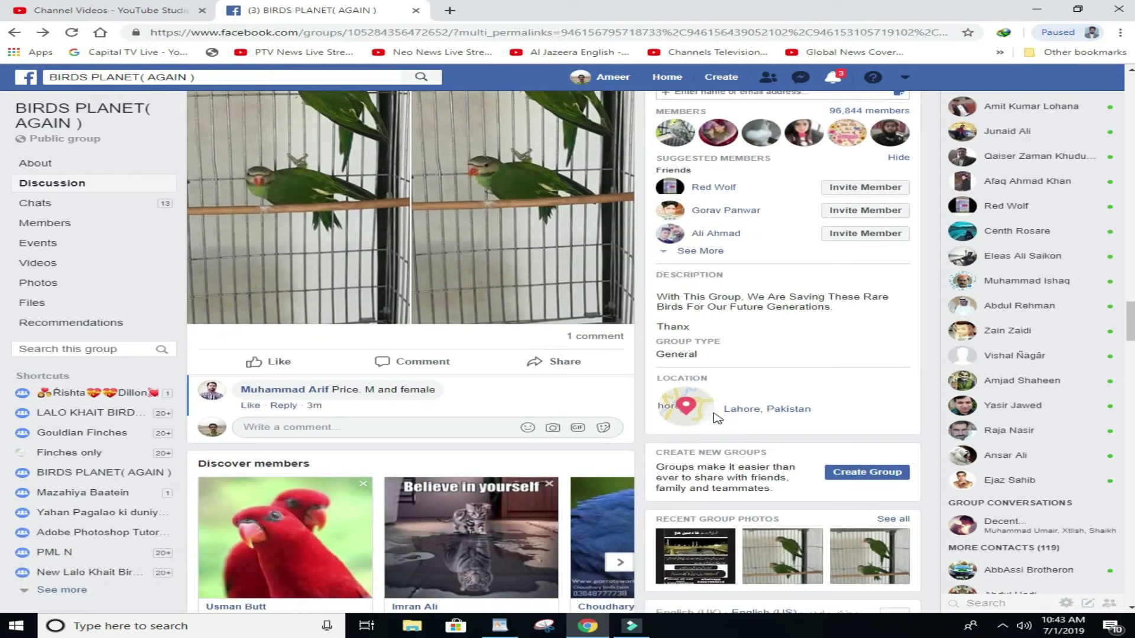
scroll(717, 418, down, 1)
scroll(717, 417, down, 1)
scroll(337, 115, up, 1)
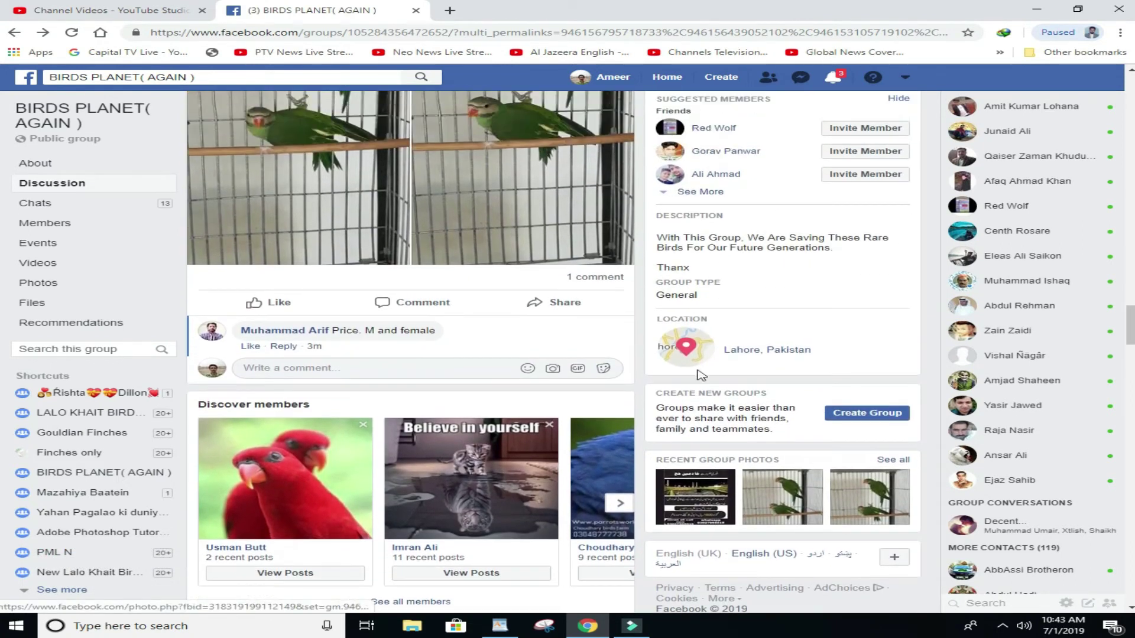
click(829, 83)
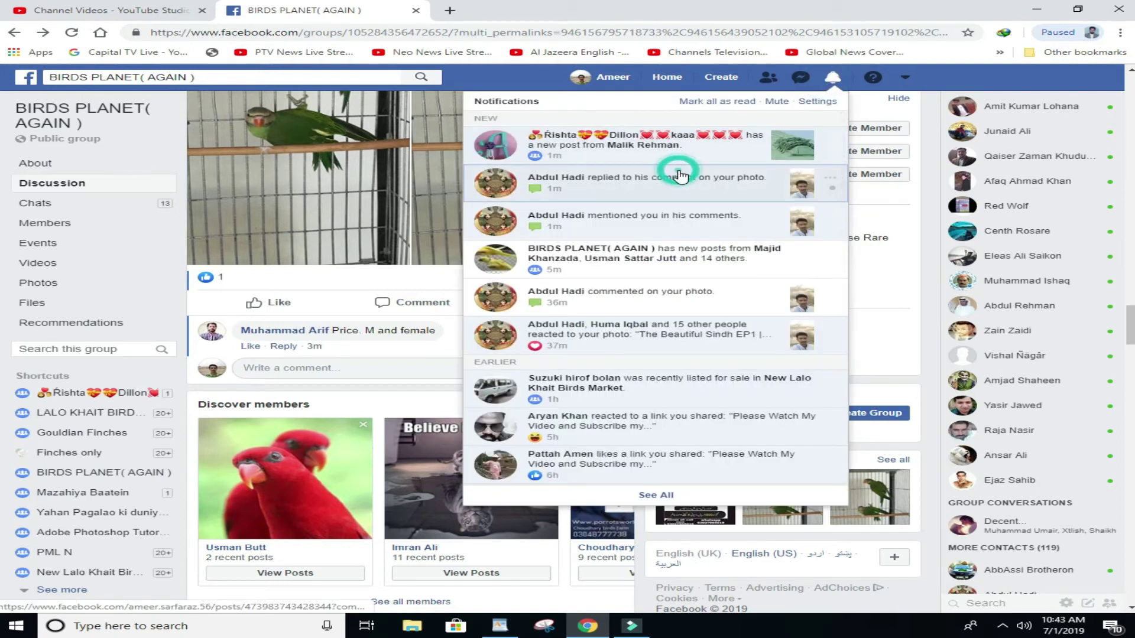
From the reply notification, post 'nhai' at the end of your photo's comment thread.
click(680, 175)
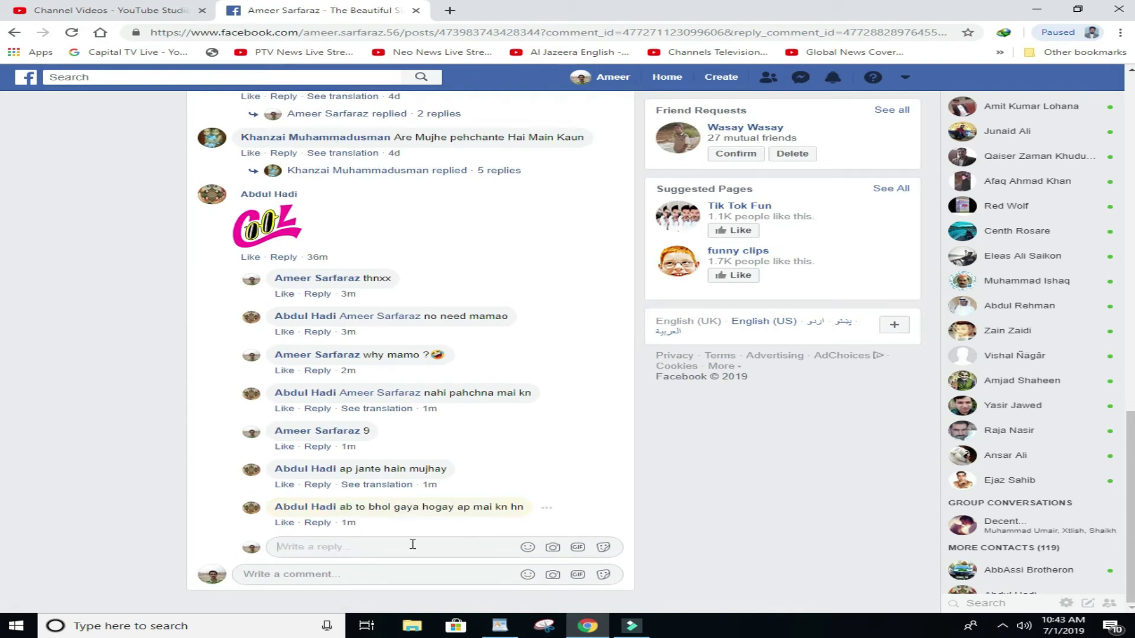
click(367, 549)
click(373, 542)
key(Return)
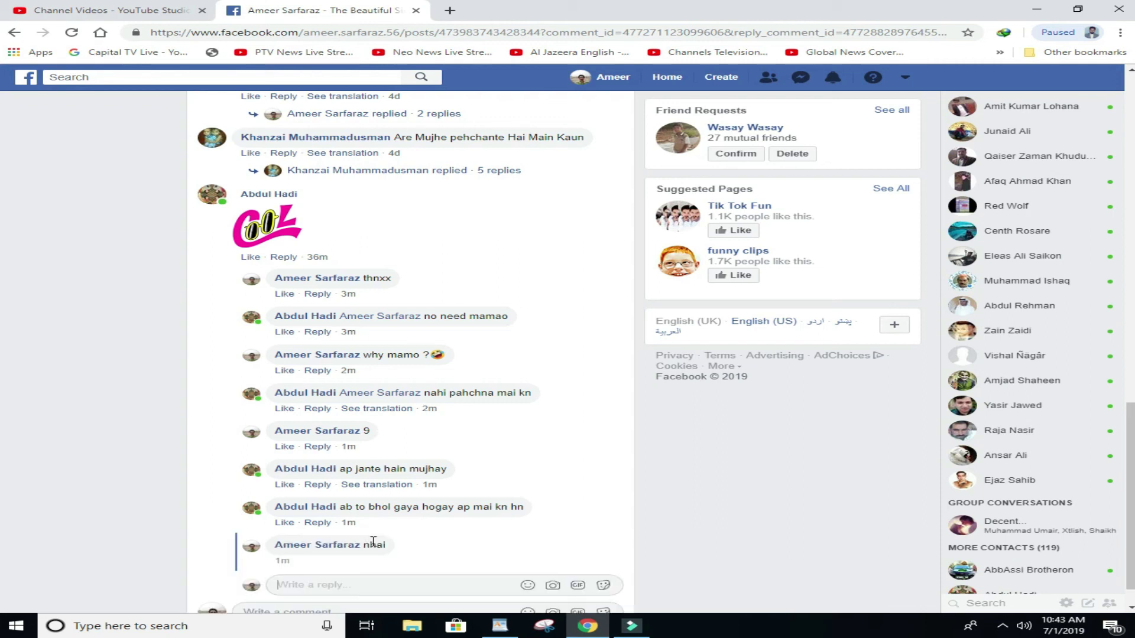